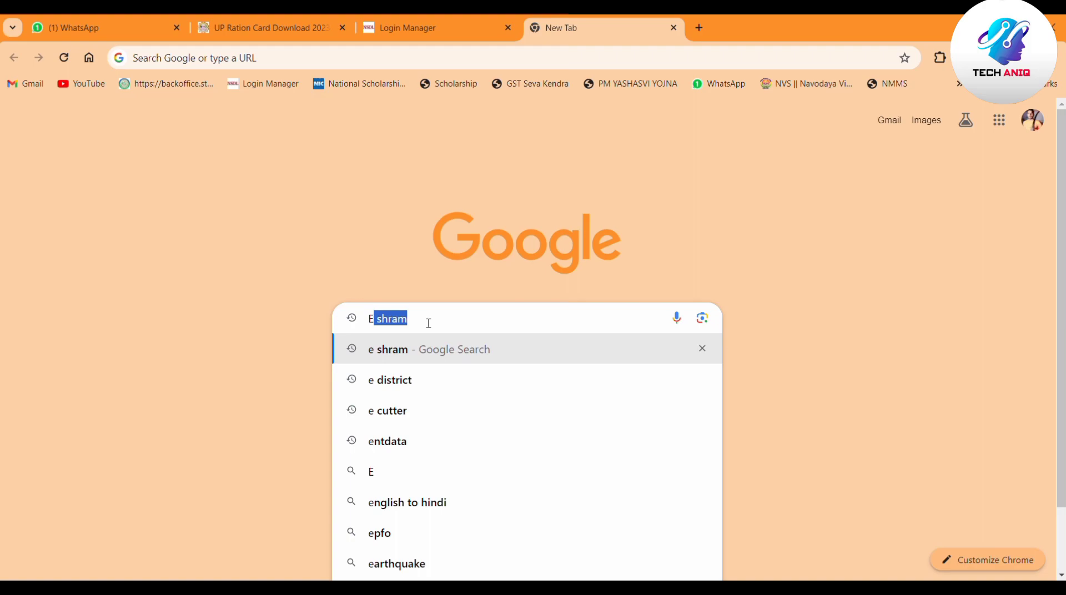
Search Google for 'e shram' and open the official 'eShram: Home' result
key("Return")
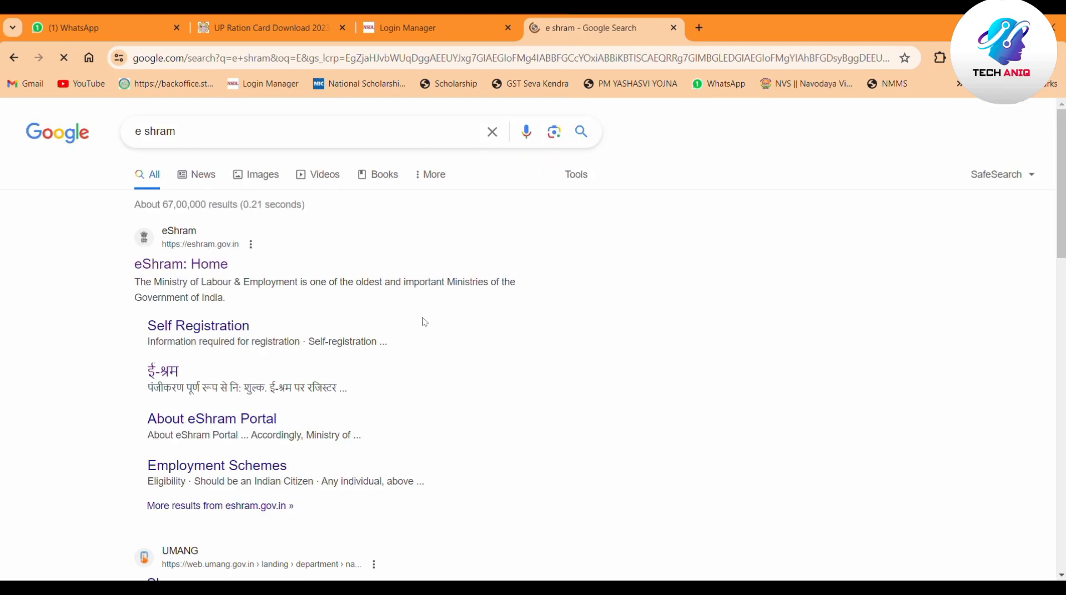
left_click(224, 271)
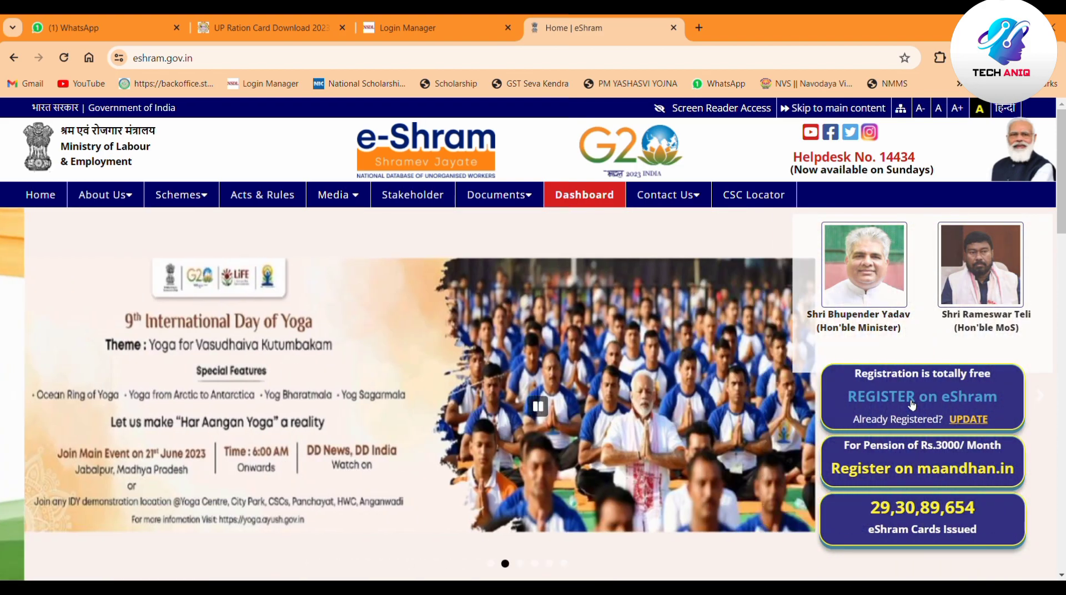
Start eShram self-registration with the Aadhaar-linked mobile number and the shown captcha
left_click(908, 400)
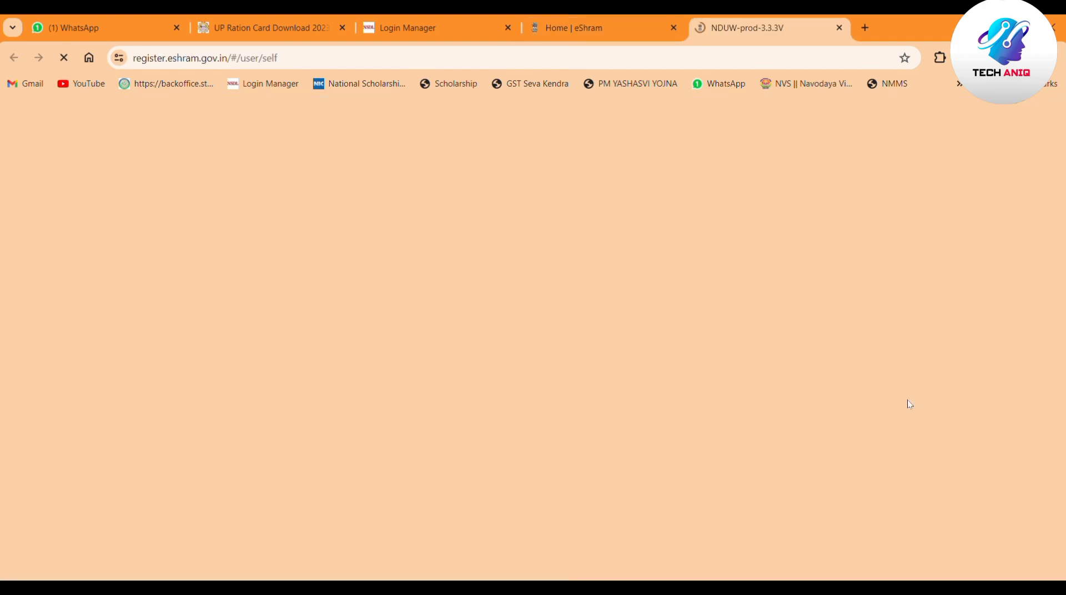
left_click(364, 282)
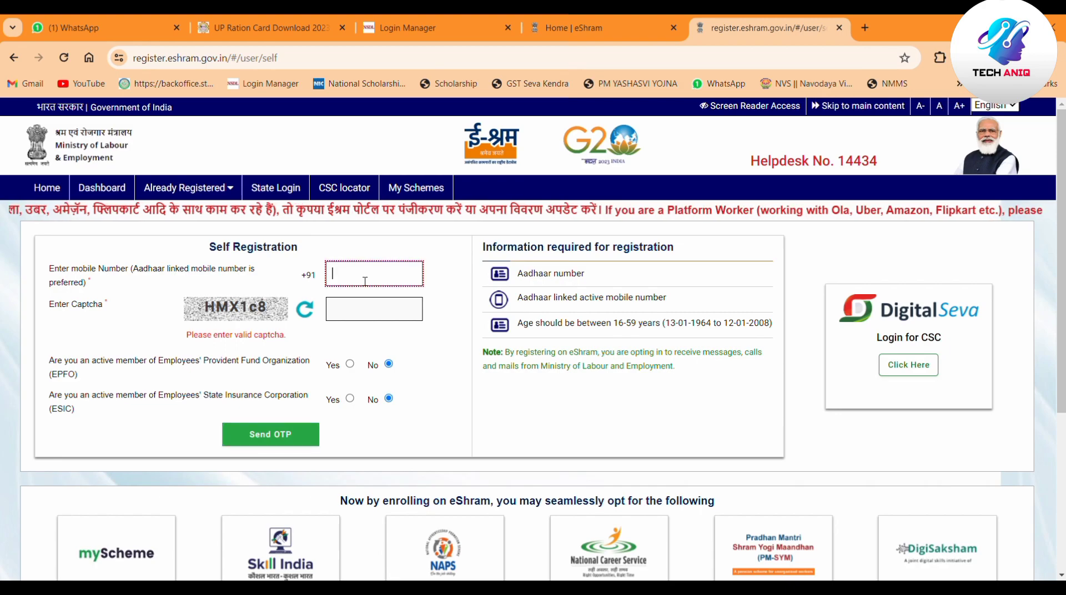
type("8000000000")
left_click(377, 311)
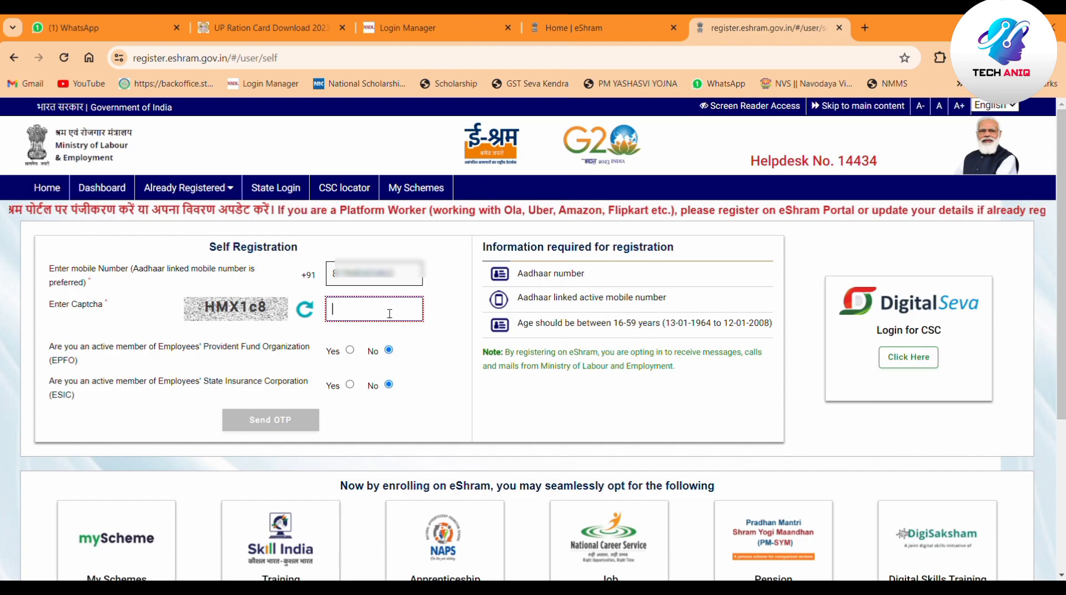
type("HM")
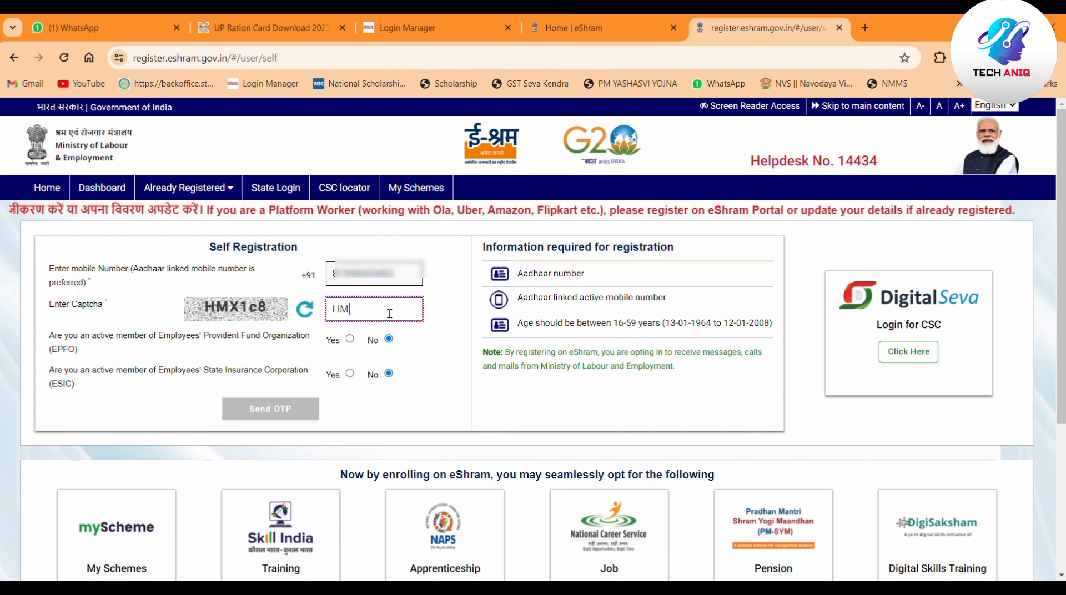
type("X1c")
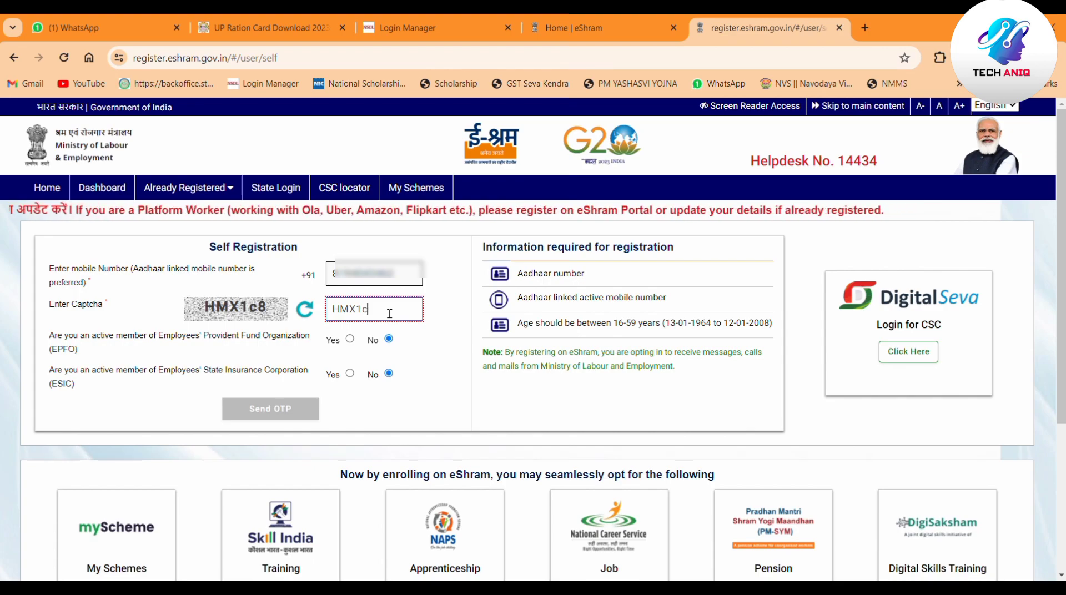
type("8")
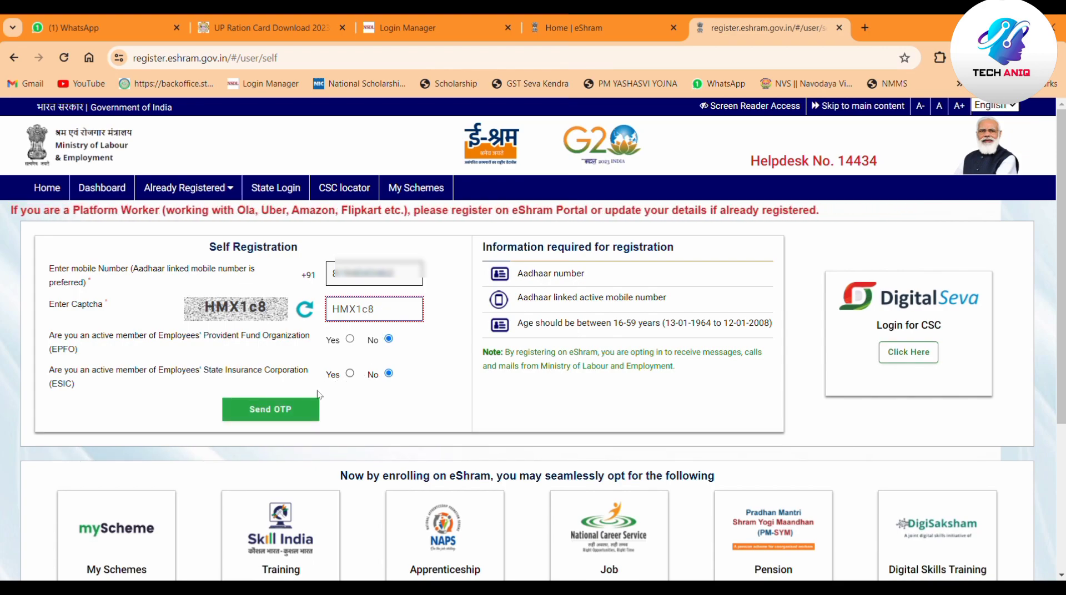
Request the mobile OTP, enter the received code and submit it
left_click(300, 408)
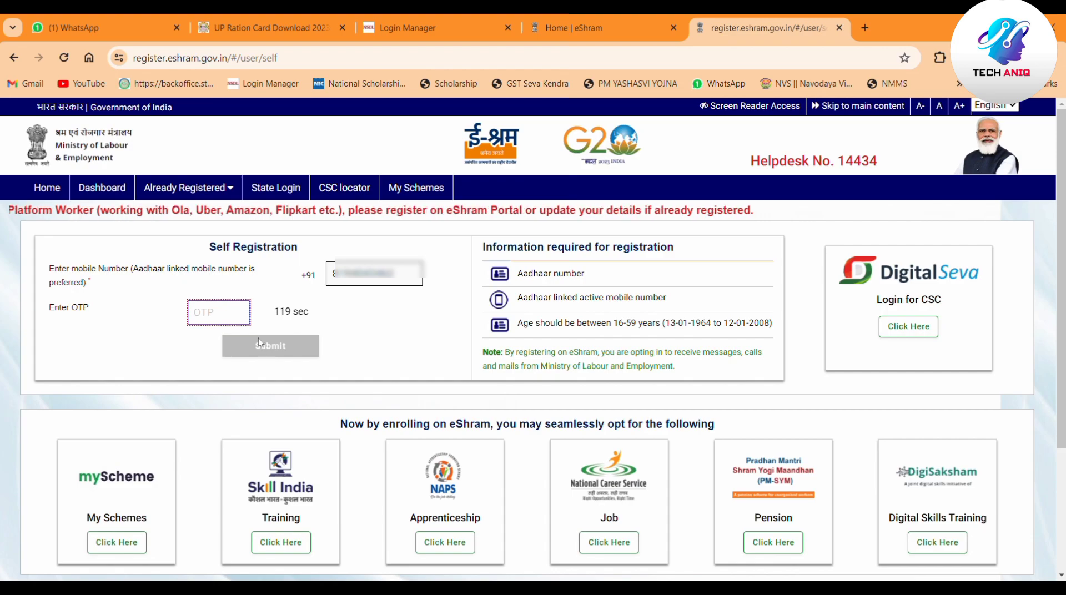
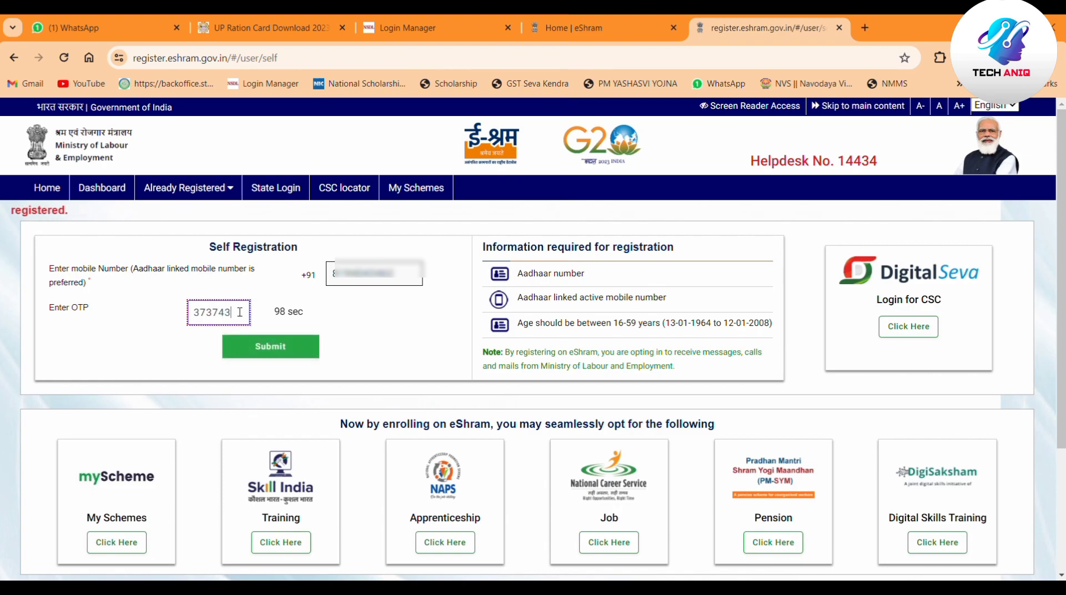
left_click(261, 350)
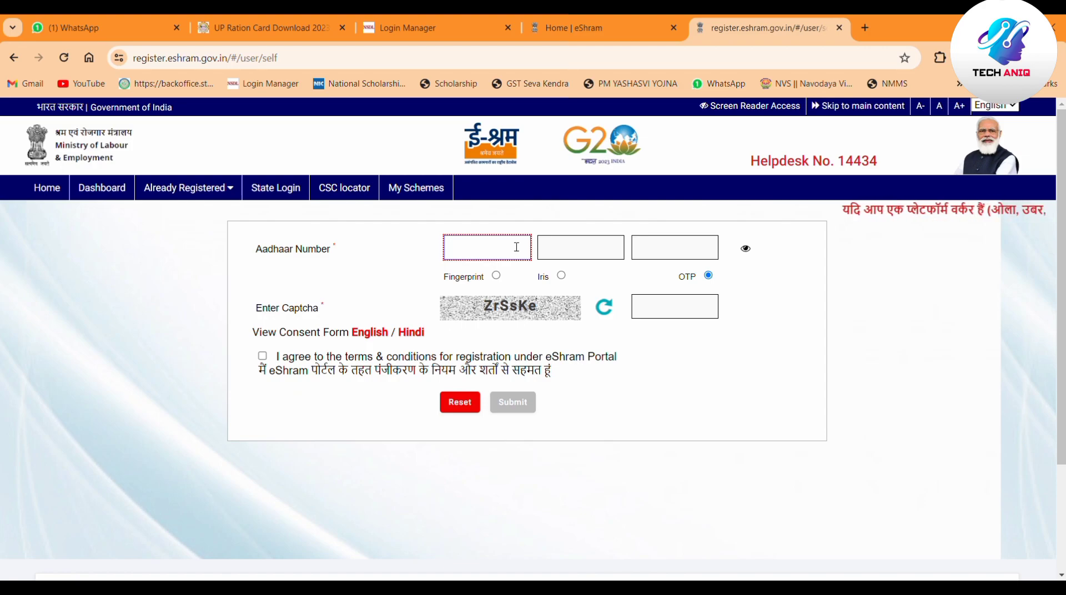
Enter the Aadhaar number and captcha, accept the terms, and submit for an OTP
type("111111")
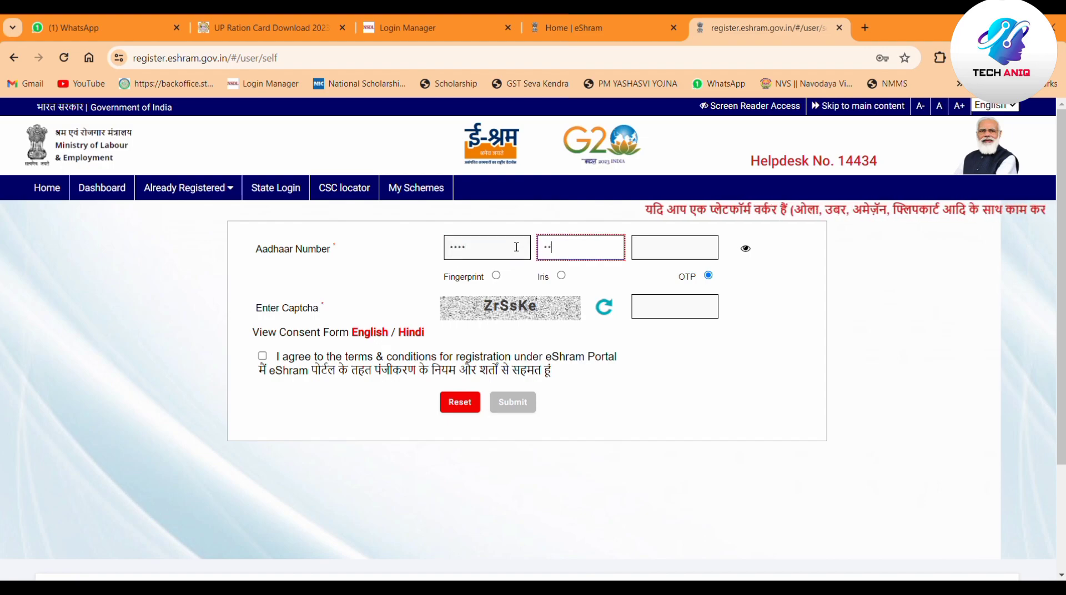
type("11")
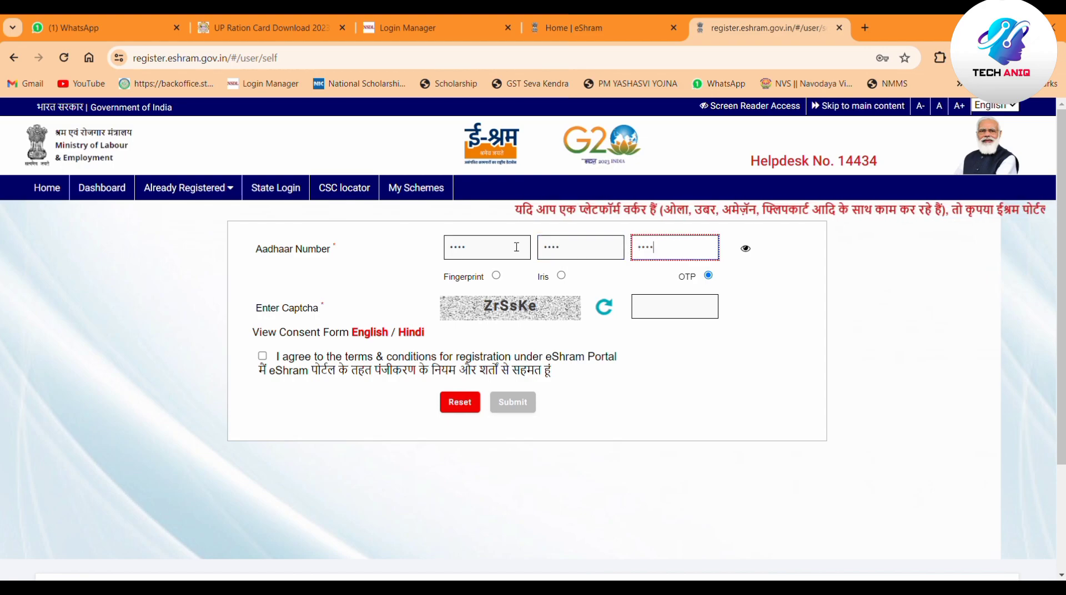
left_click(654, 310)
type("Zr")
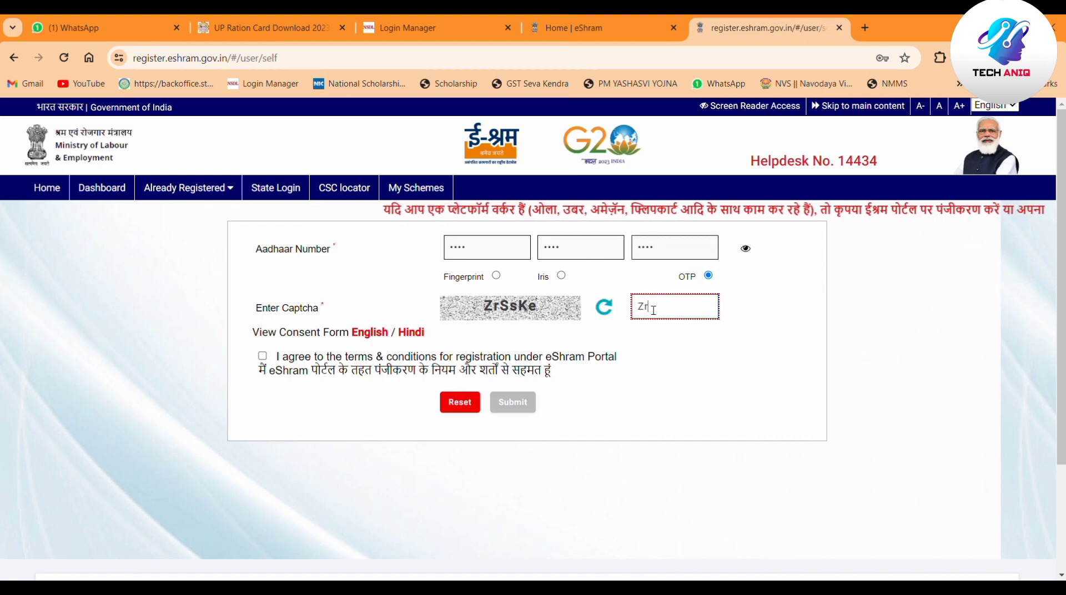
type("SsKe")
left_click(263, 357)
left_click(513, 403)
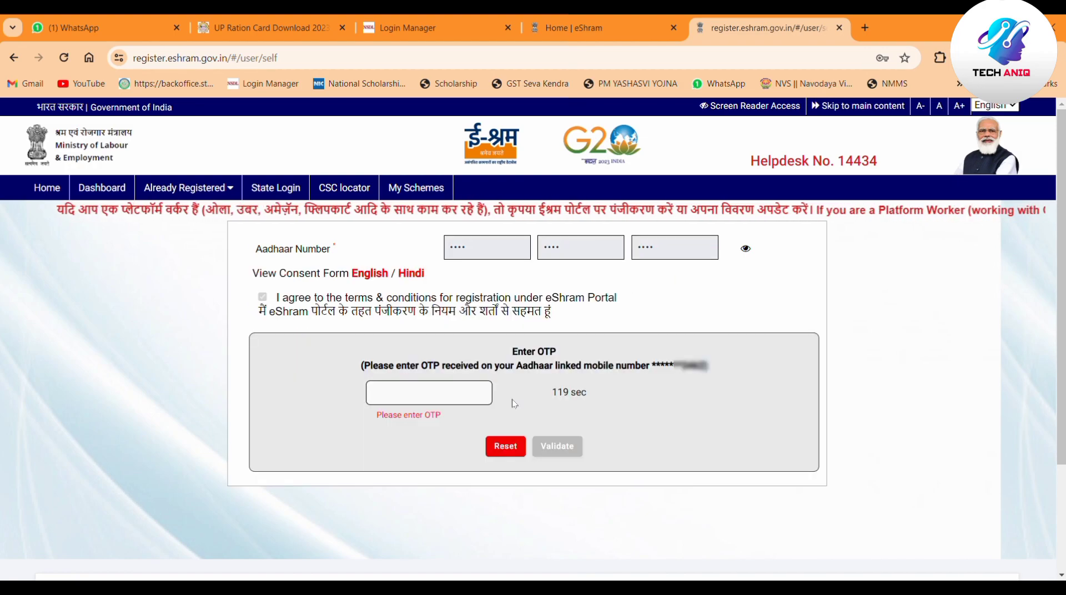
Enter the Aadhaar OTP and validate it
left_click(484, 398)
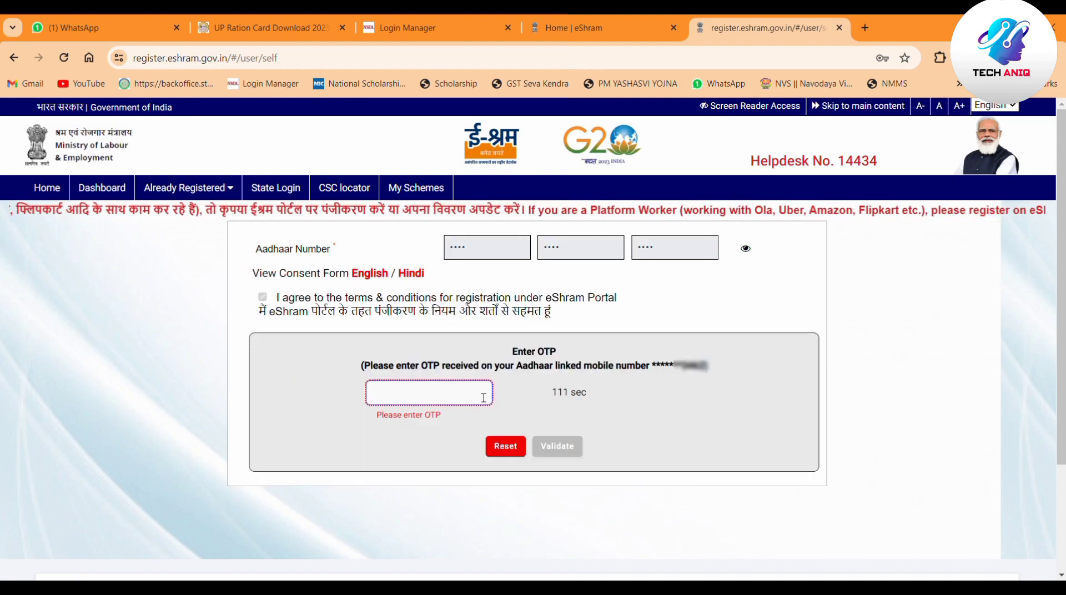
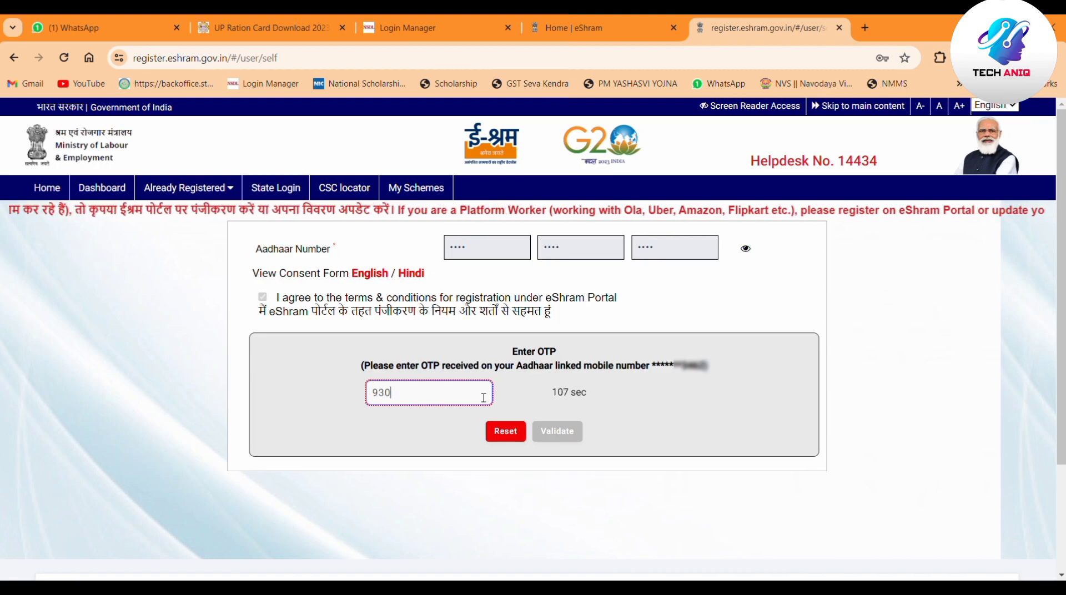
left_click(580, 434)
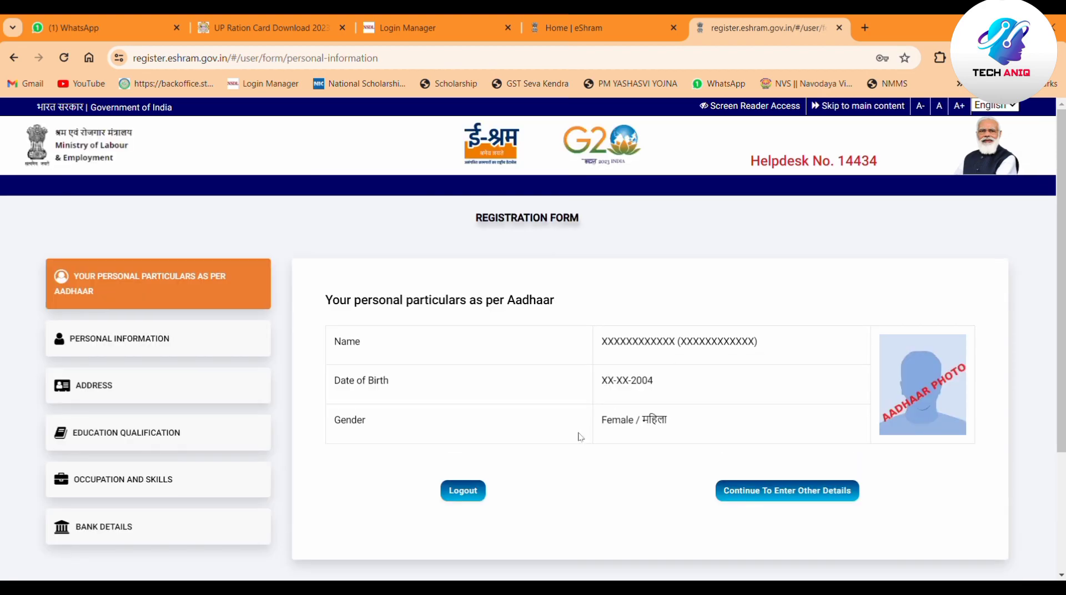
Set marital status to Married and enter the husband's name
left_click(814, 494)
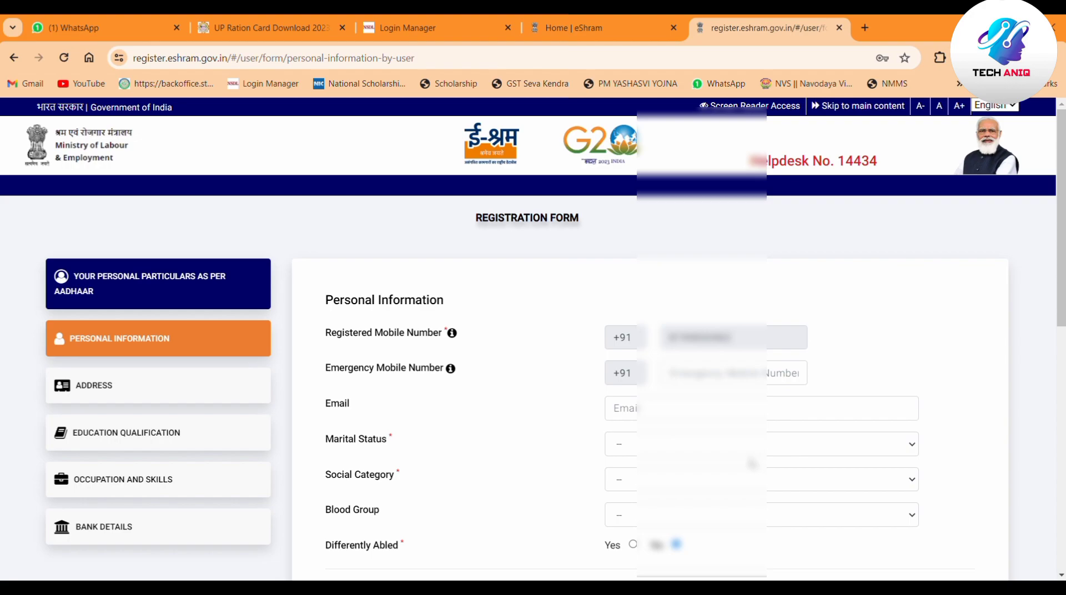
left_click(644, 445)
left_click(646, 496)
left_click(857, 474)
left_click(791, 518)
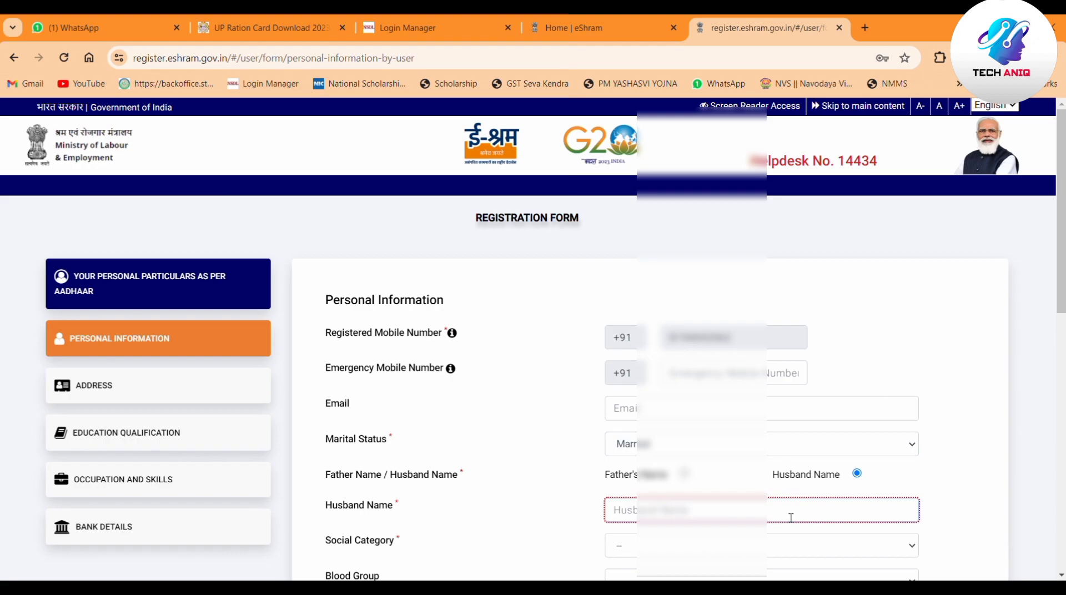
type("sonu")
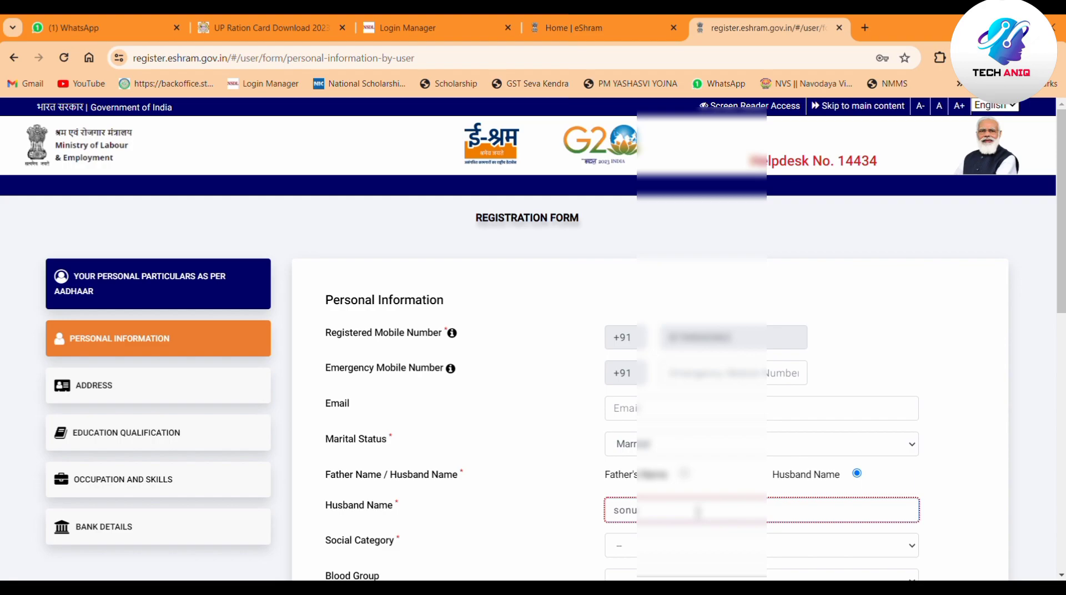
key("BackSpace")
key("BackSpace")
key("BackSpace")
key("BackSpace")
type("SONU")
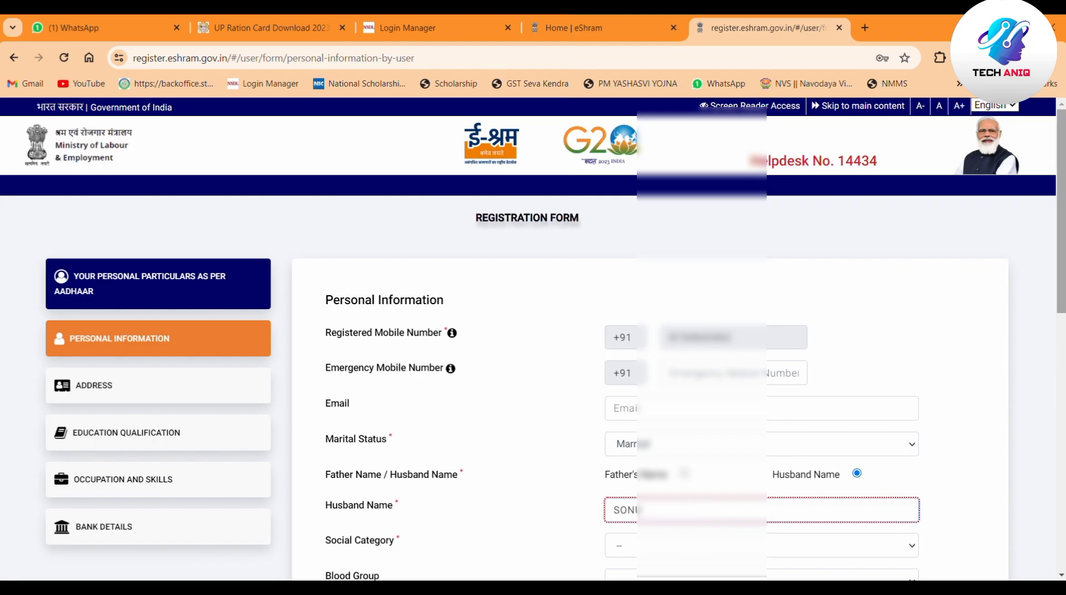
Set social category to OBC and blood group to A+
scroll(809, 374, "down", 2)
key("Tab")
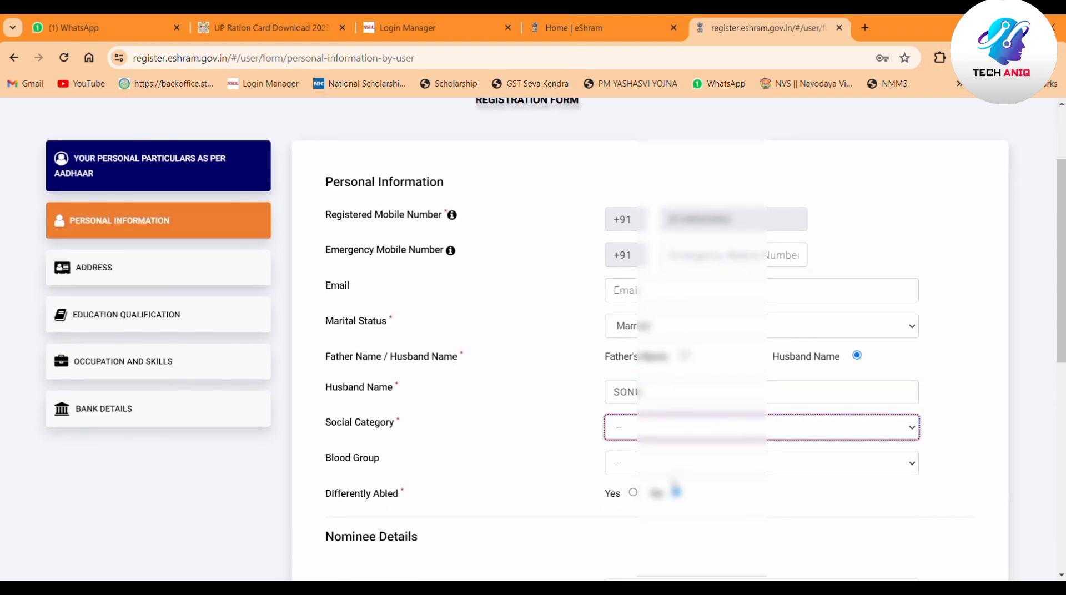
key("o")
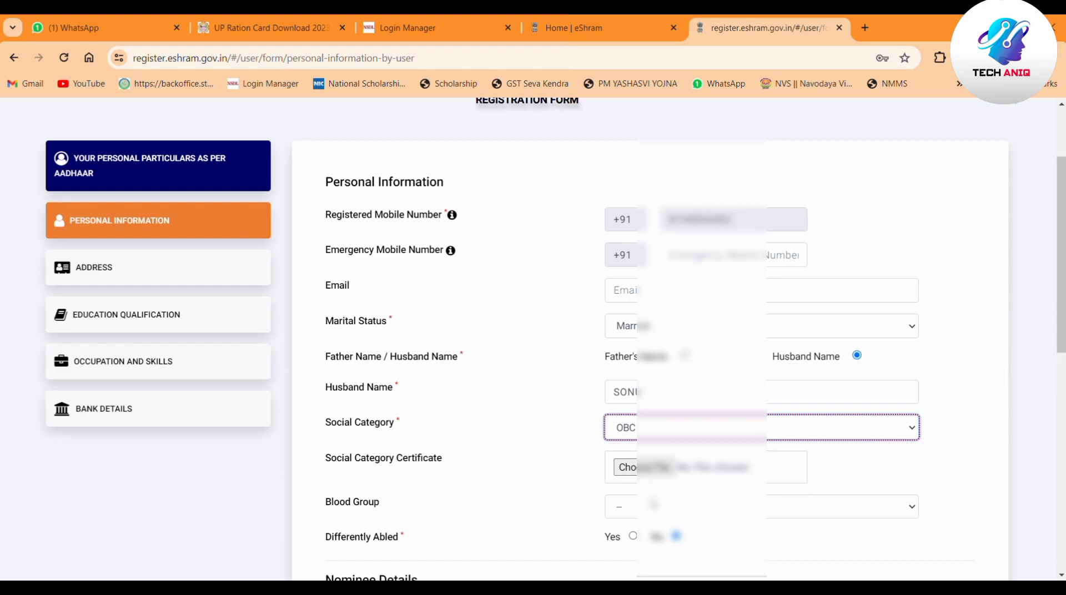
left_click(654, 505)
key("a")
Enter the nominee's name and date of birth
scroll(888, 414, "down", 4)
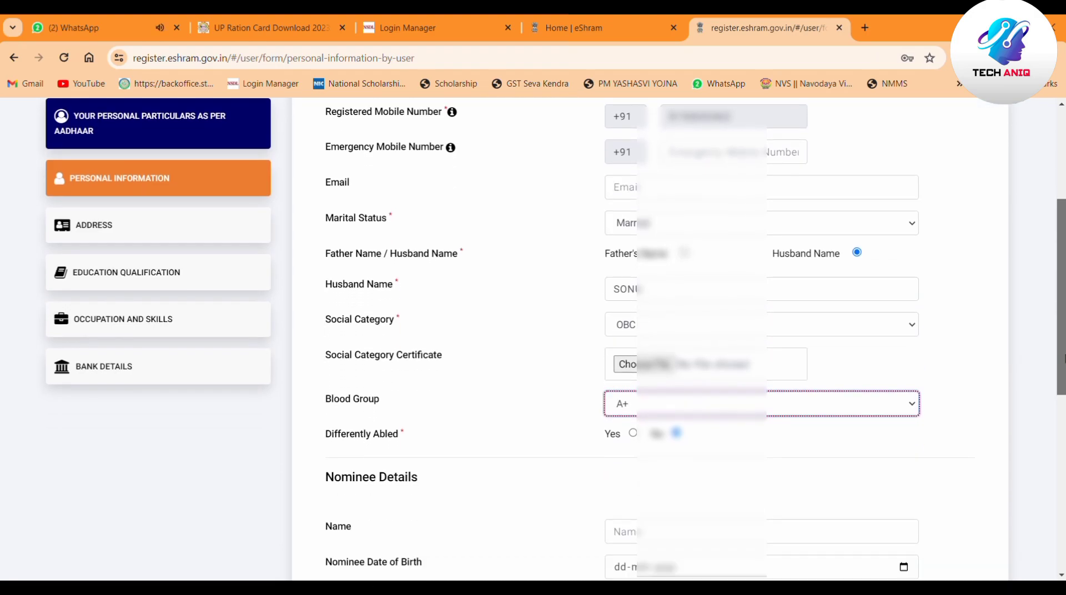
left_click(889, 416)
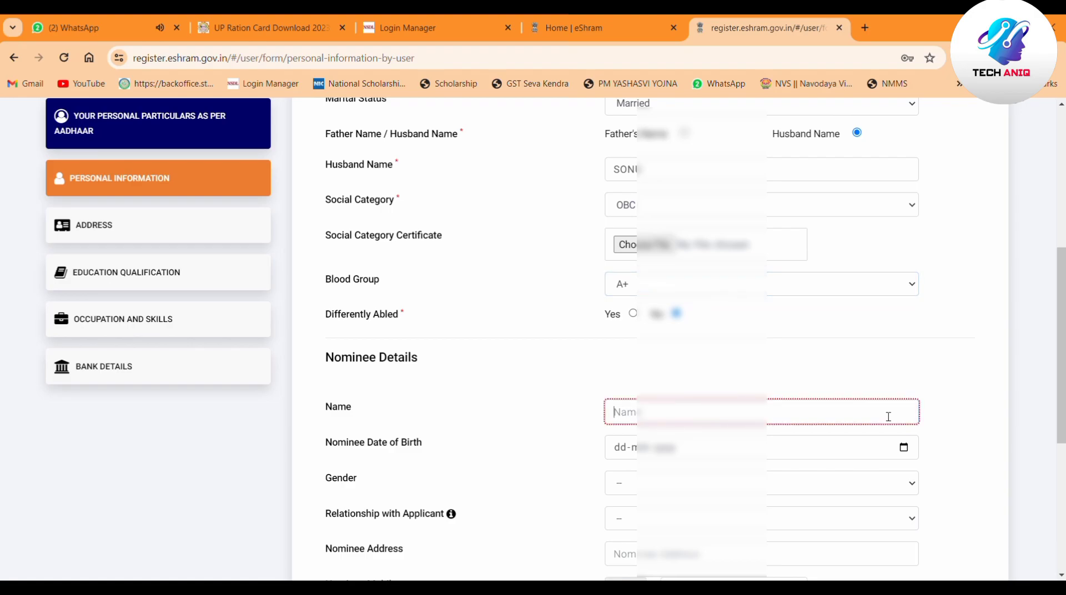
type("SONU")
left_click(861, 453)
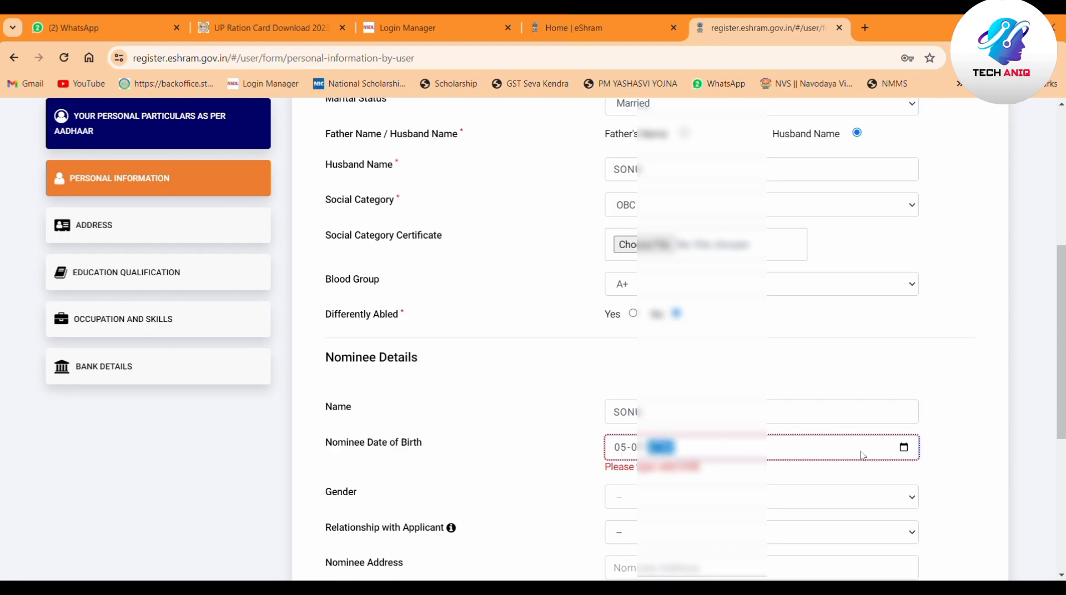
key("Tab")
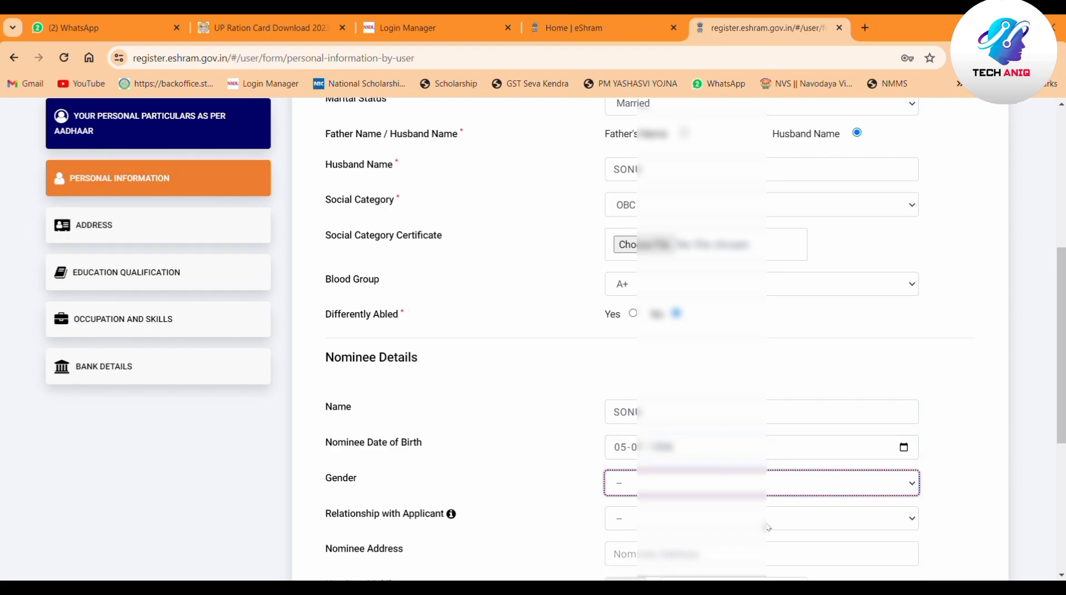
Set nominee gender Male, relationship, address and mobile number, then save personal information
key("m")
scroll(755, 536, "down", 3)
key("Tab")
key("h")
key("Tab")
type("BIDH")
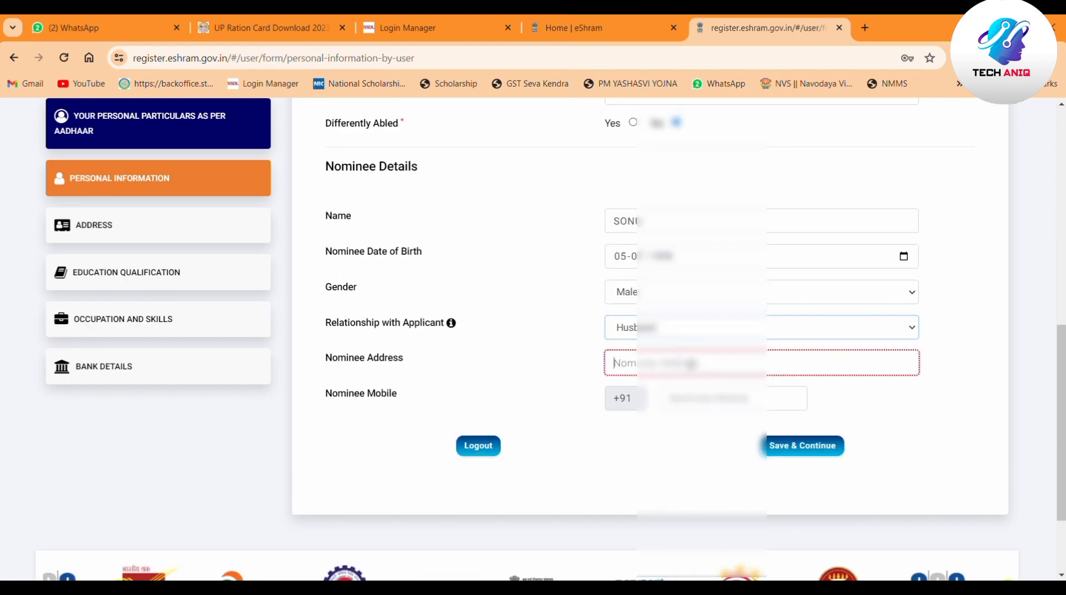
type("UNA")
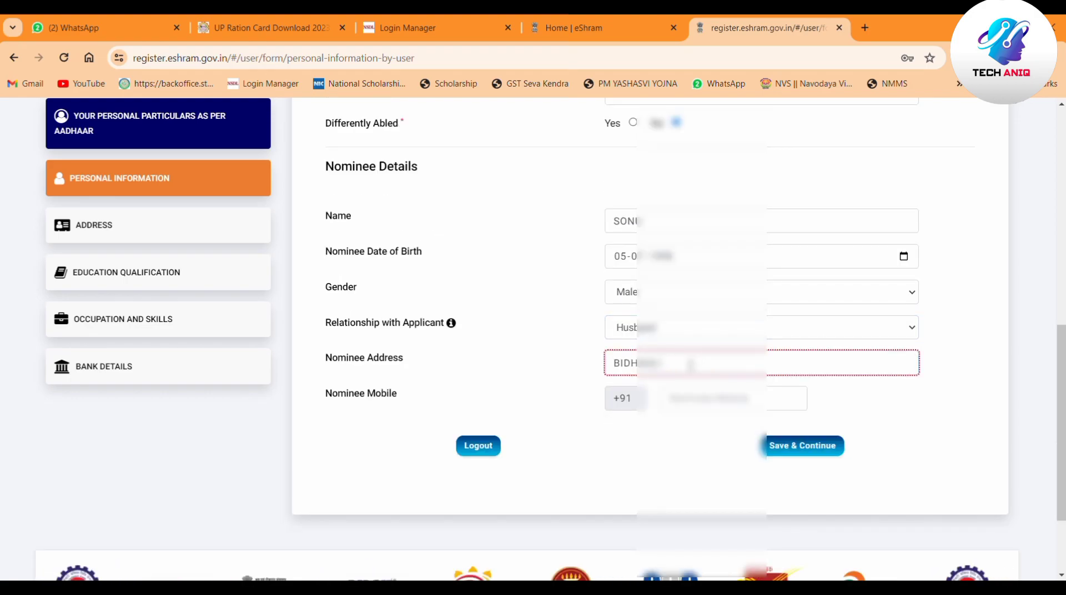
type(" AURAIYA")
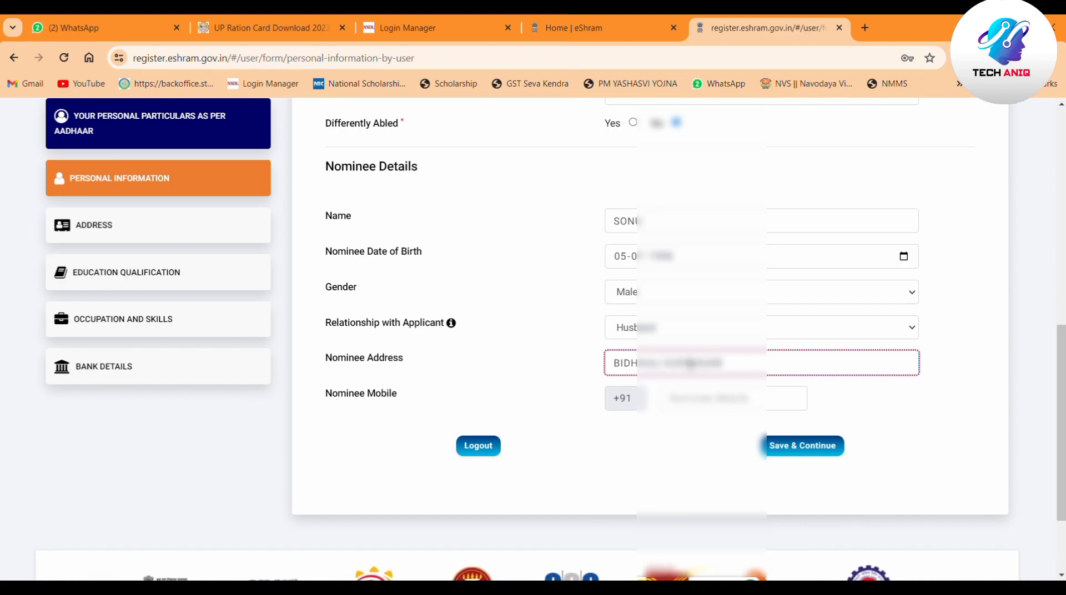
type(" U")
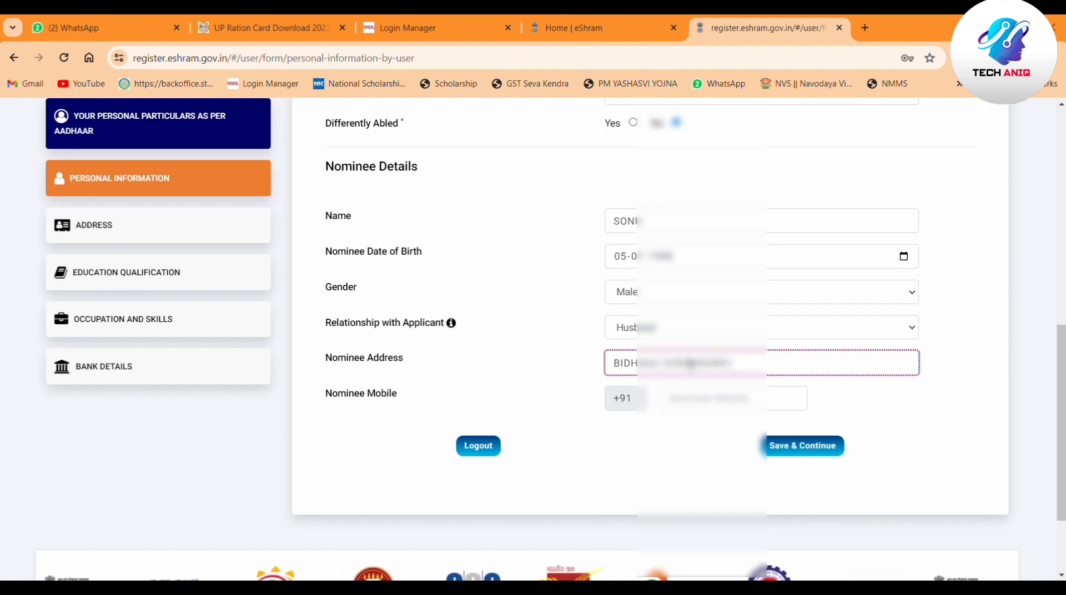
type("TTAR")
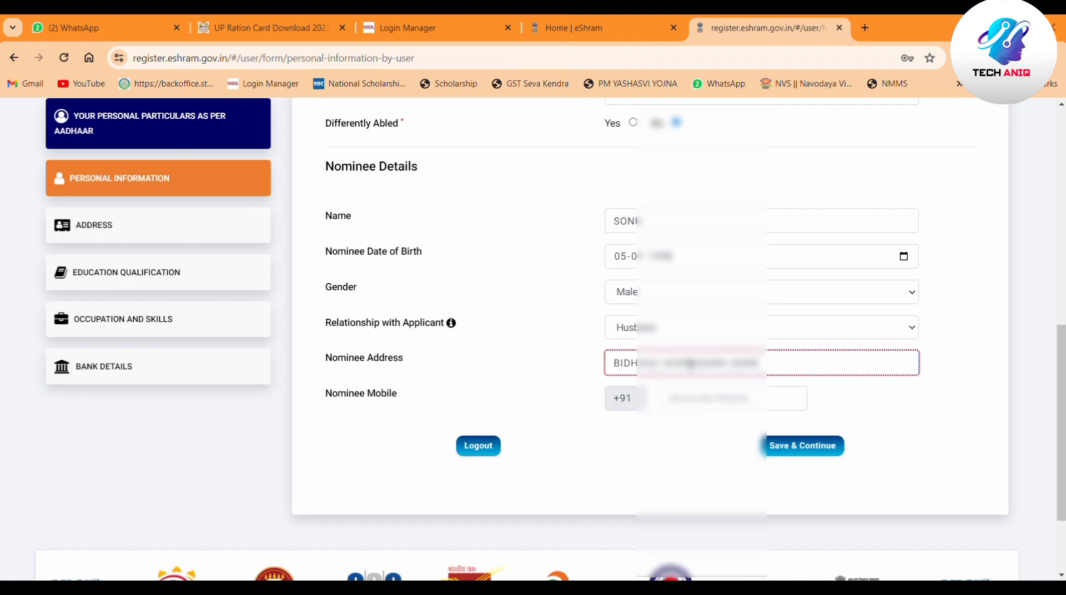
left_click(729, 400)
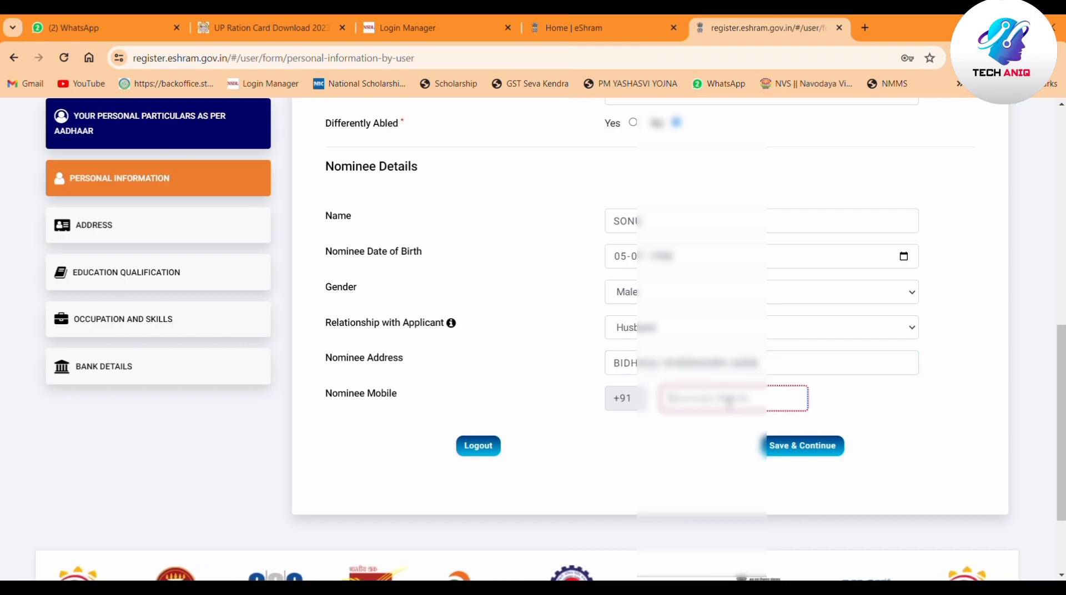
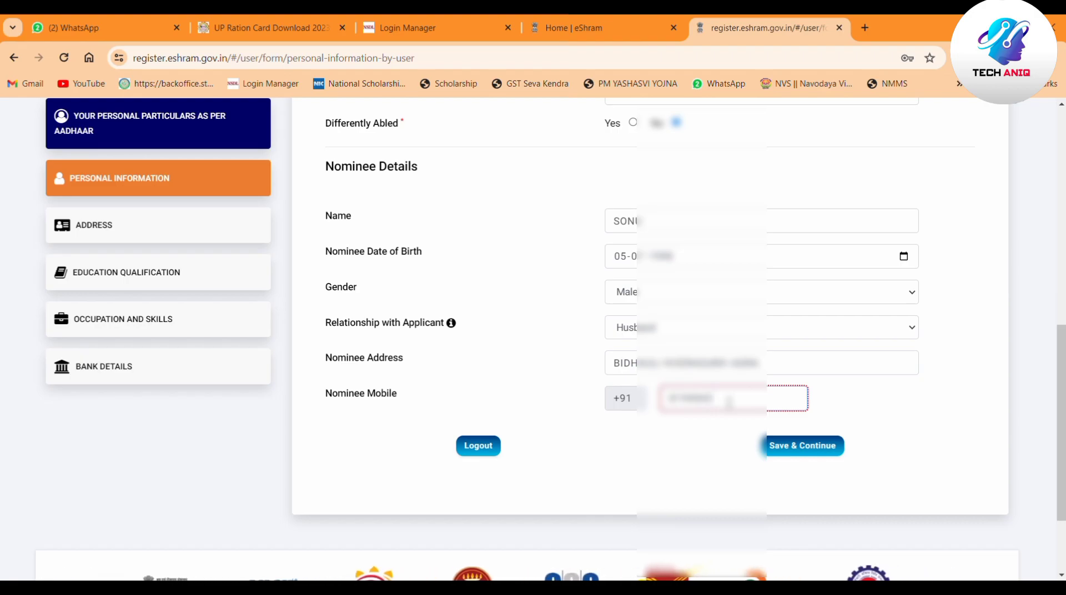
left_click(805, 446)
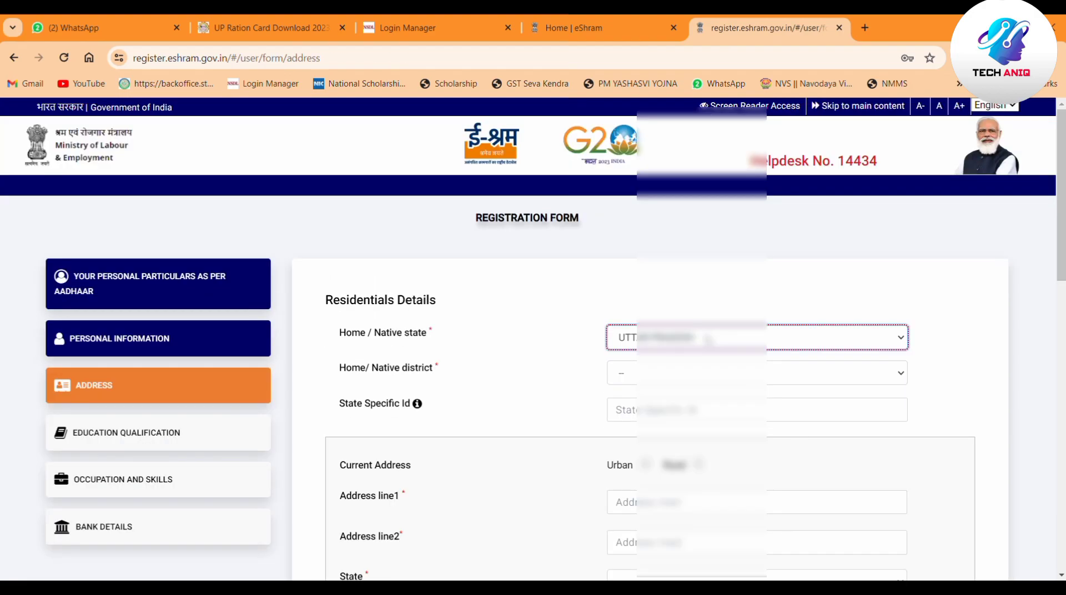
Select the home district, enter state-specific id UP, and mark the current address Rural
left_click(698, 375)
key("Down")
left_click(685, 414)
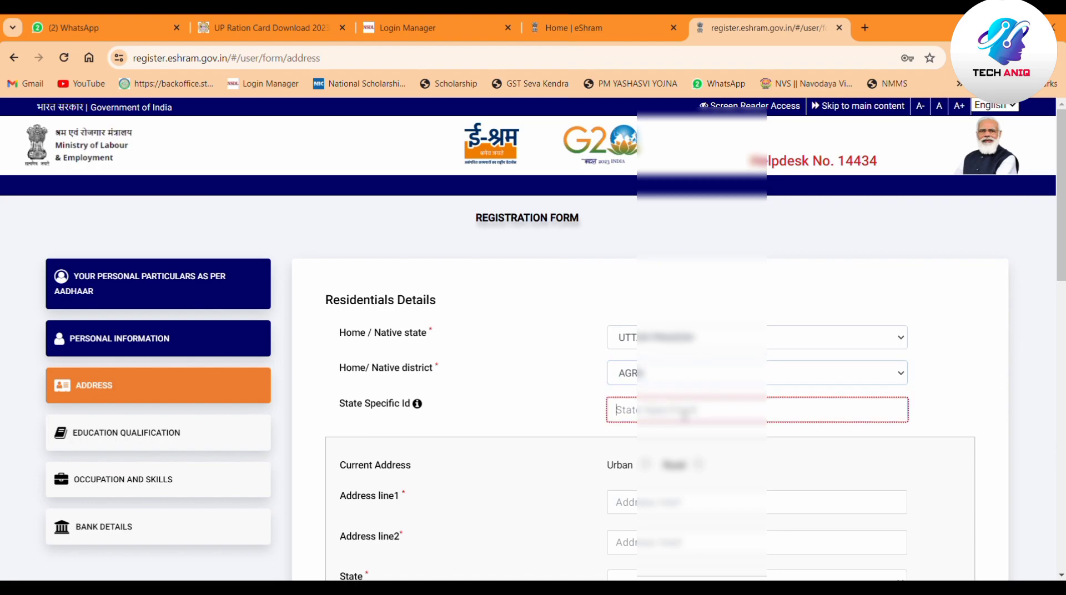
type("UP")
left_click(698, 464)
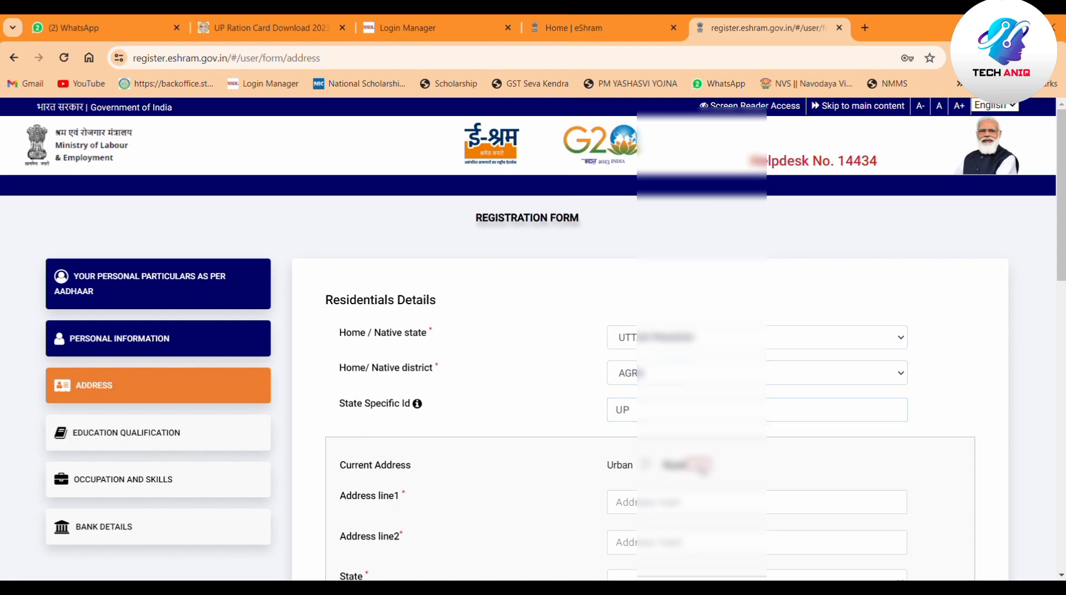
scroll(778, 333, "down", 4)
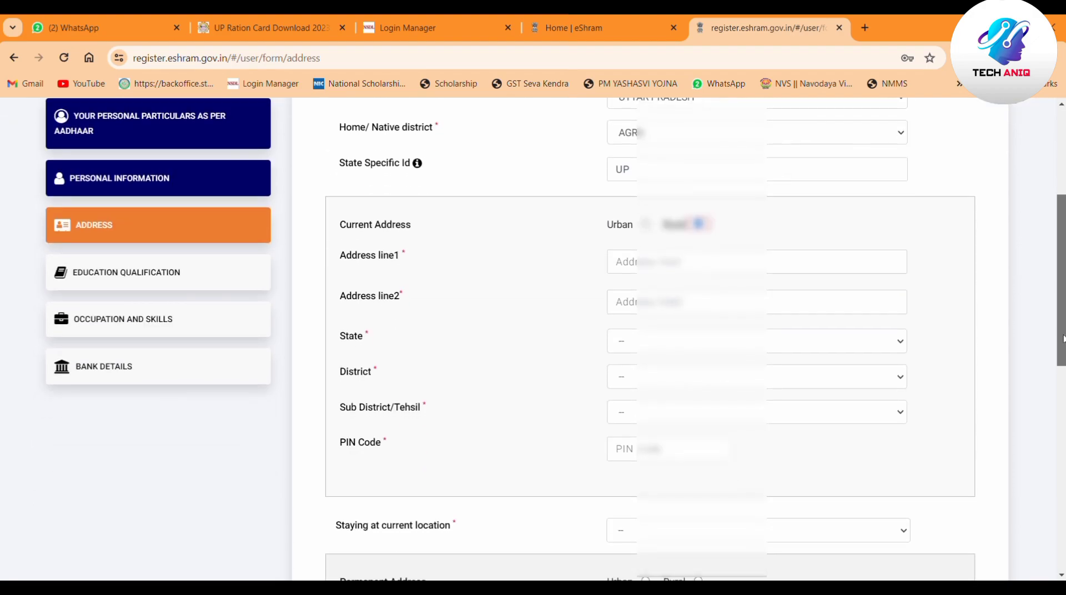
Enter current address lines 1 and 2 and choose state Uttar Pradesh
left_click(784, 271)
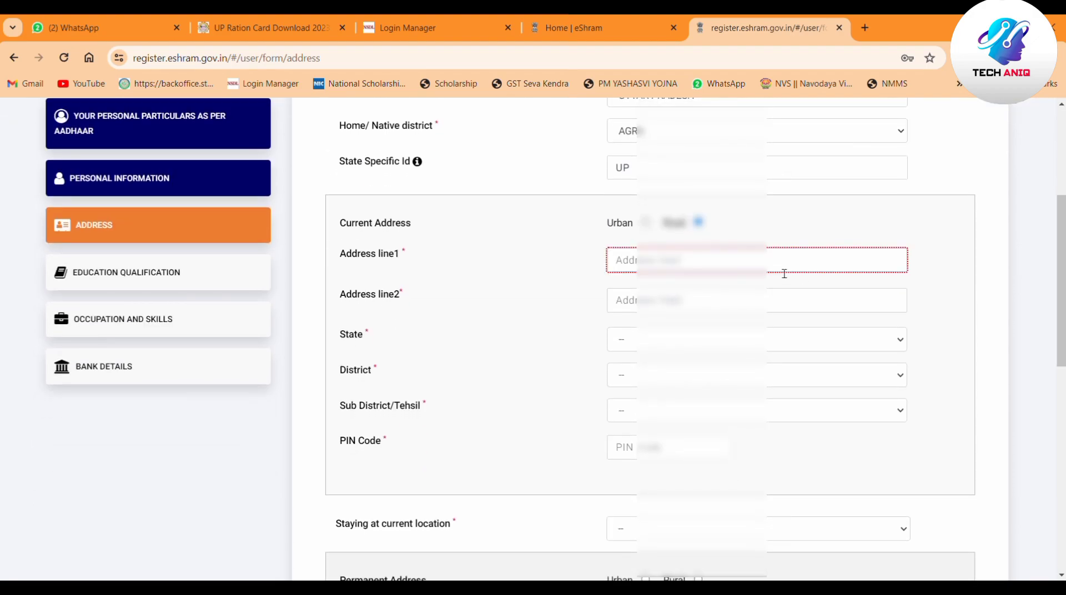
left_click(761, 300)
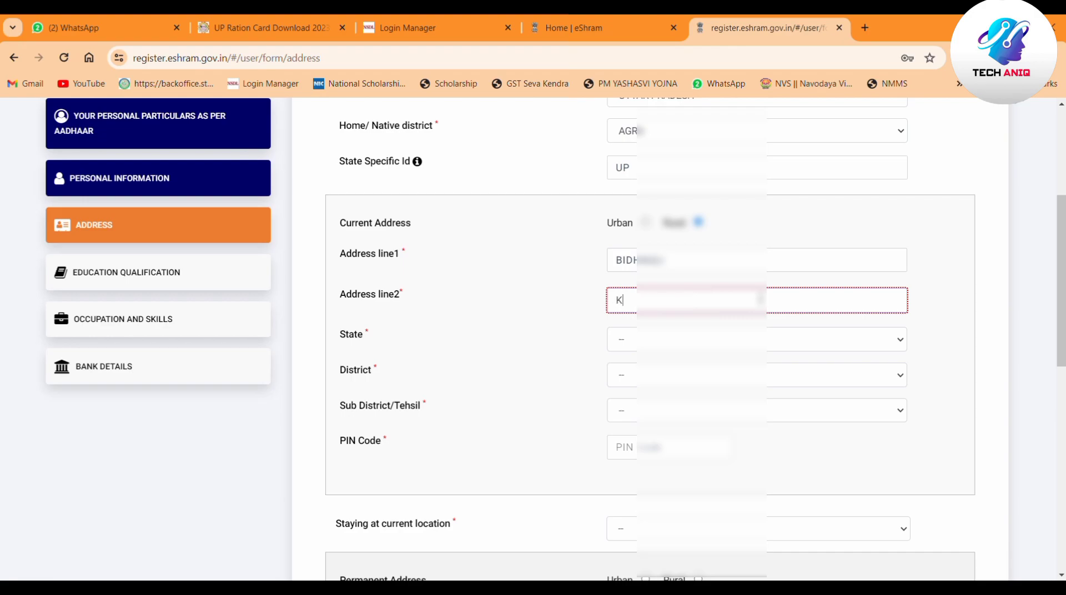
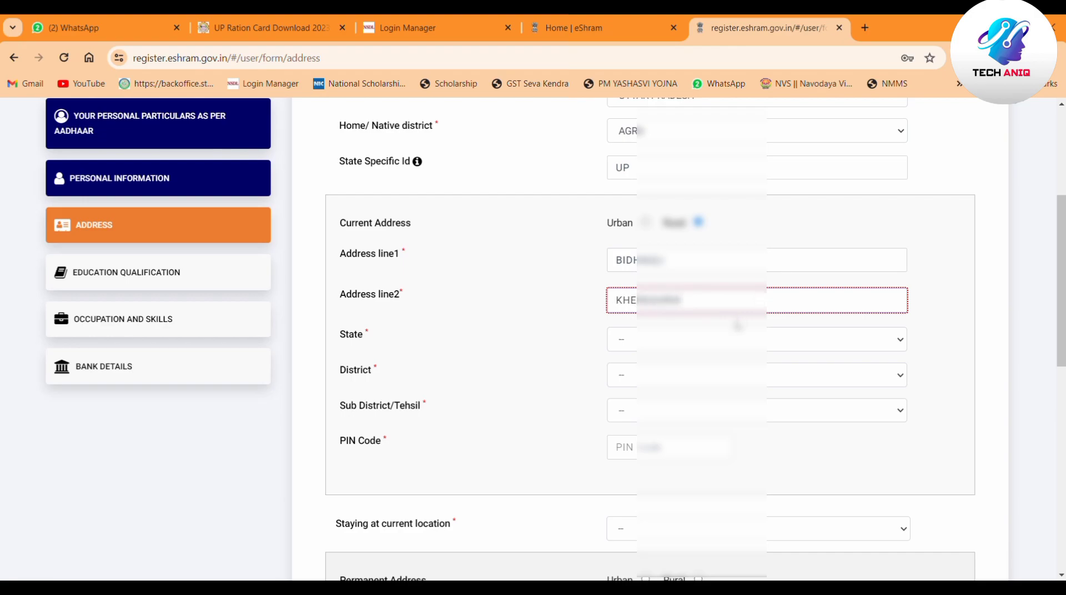
left_click(721, 340)
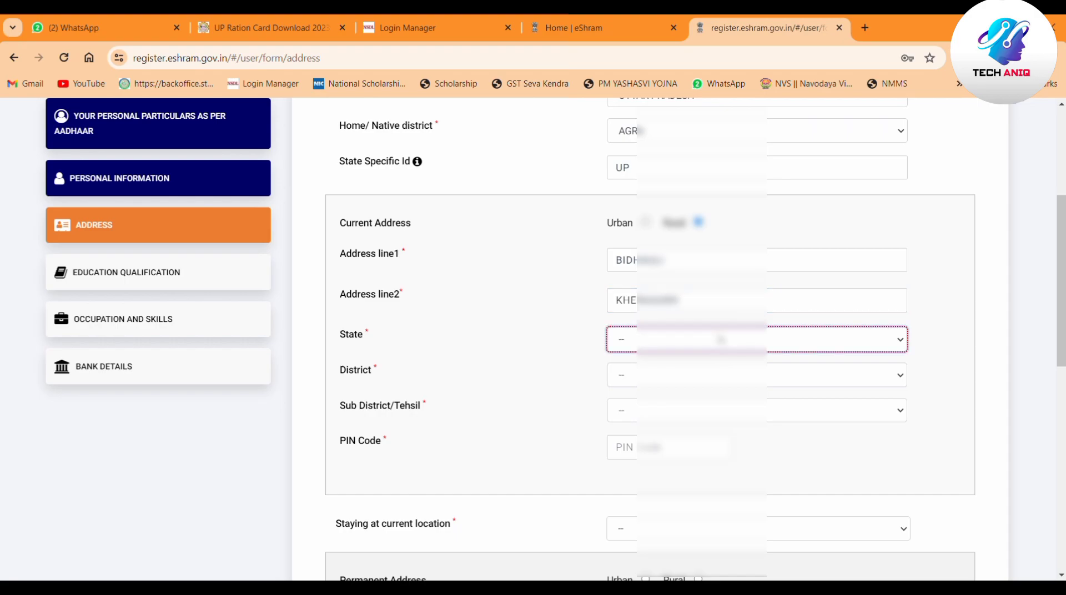
key("u")
Choose current district Agra, the sub district/tehsil and village, and enter the PIN code
left_click(712, 375)
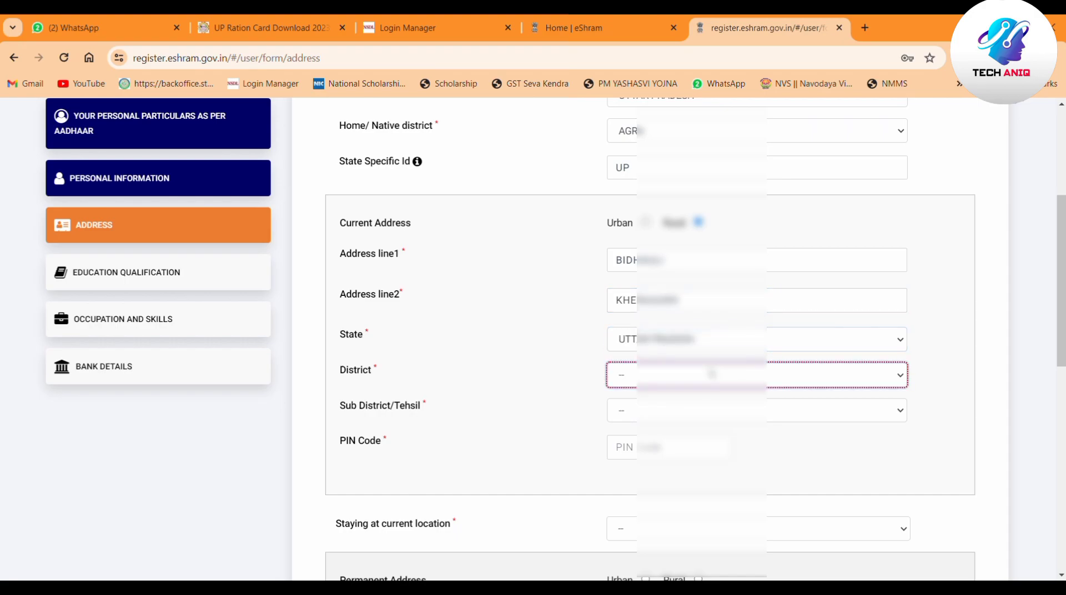
key("a")
left_click(706, 418)
key("k")
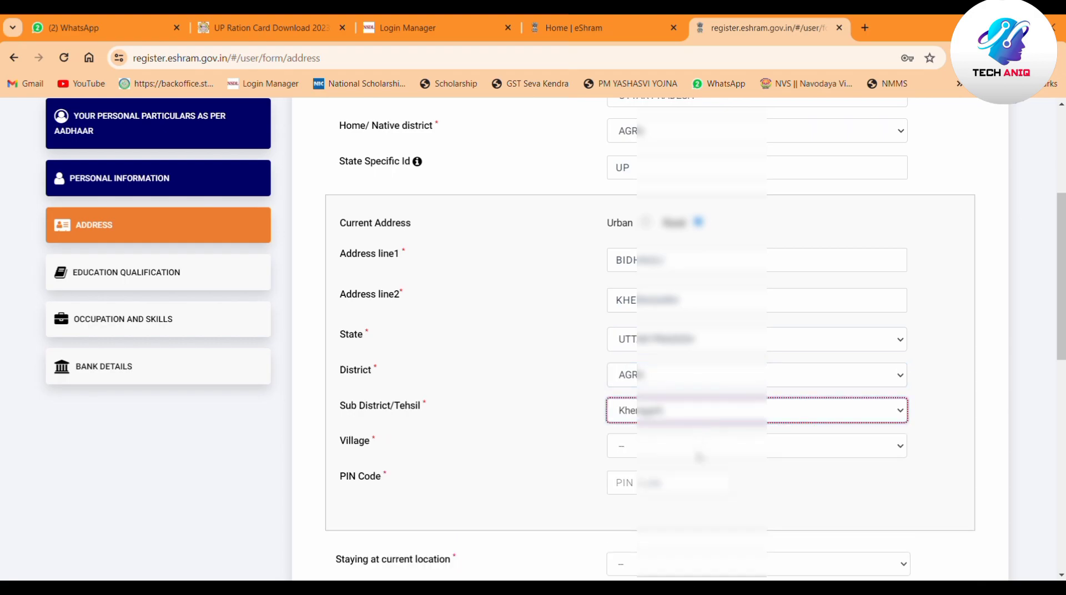
left_click(698, 456)
key("b")
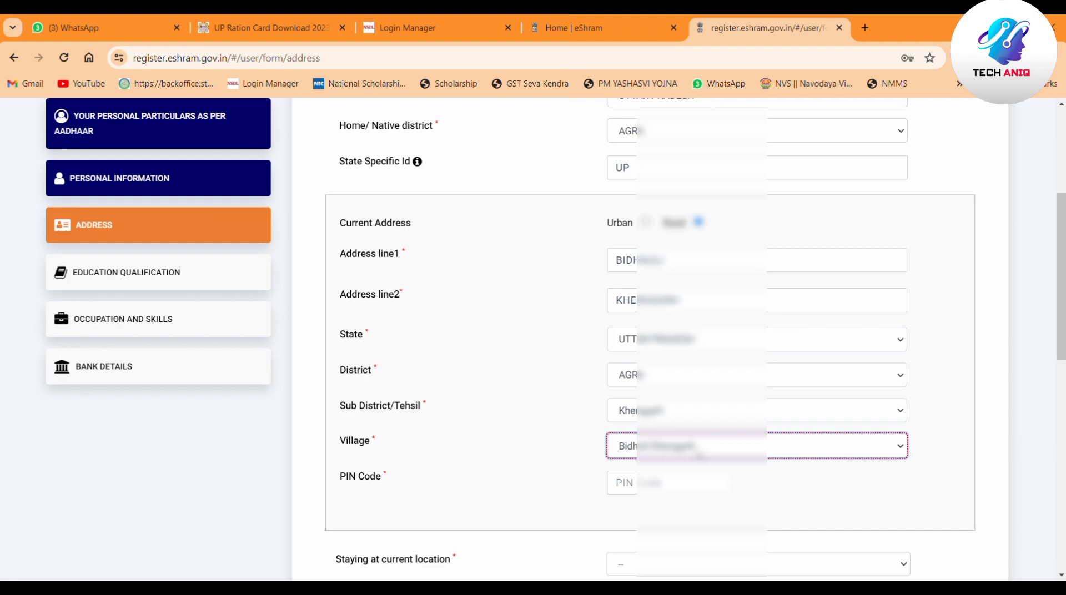
left_click(687, 483)
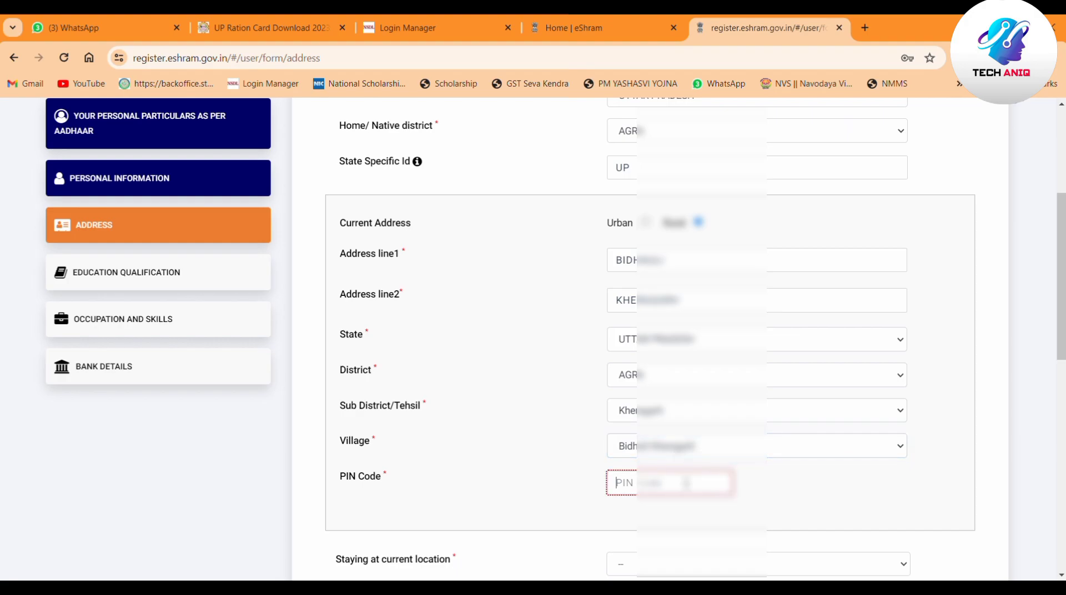
type("283119")
Set the duration of stay at the current location and mark the permanent address Rural
scroll(687, 483, "down", 5)
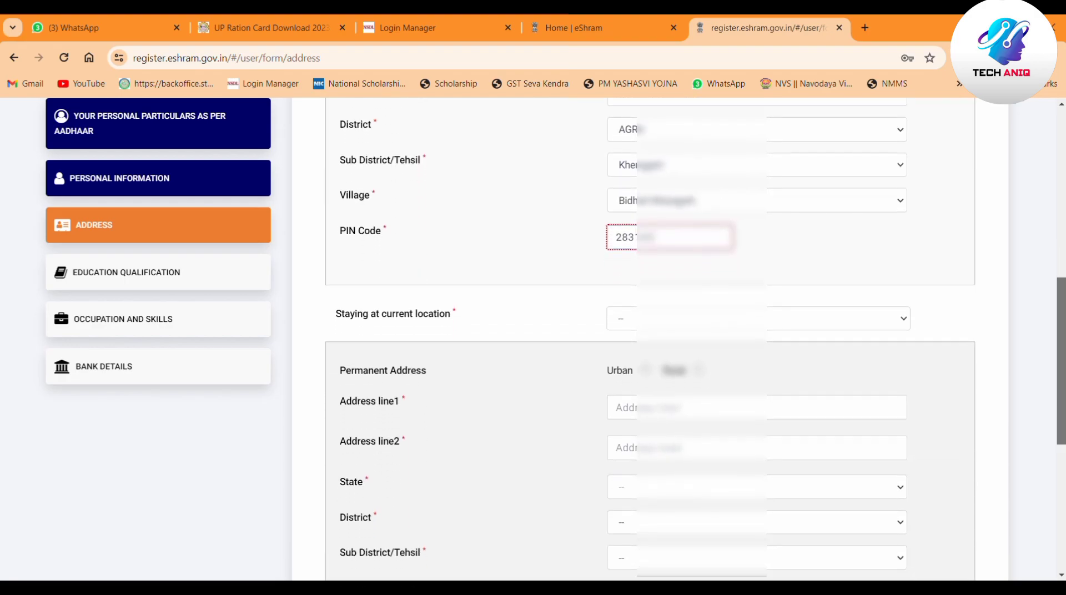
scroll(687, 483, "down", 1)
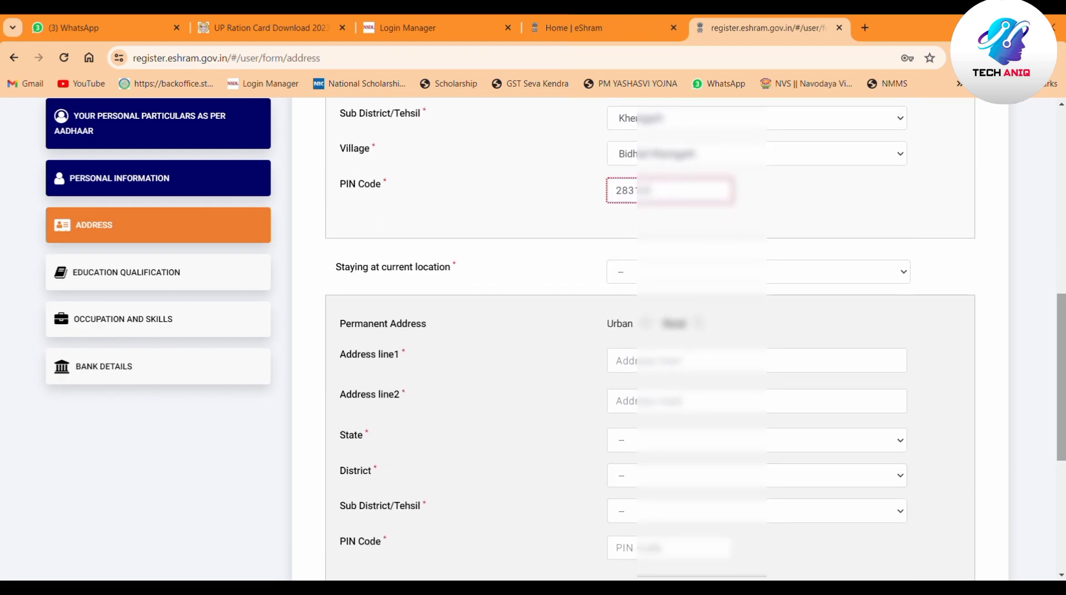
key("Tab")
key("Down")
left_click(700, 322)
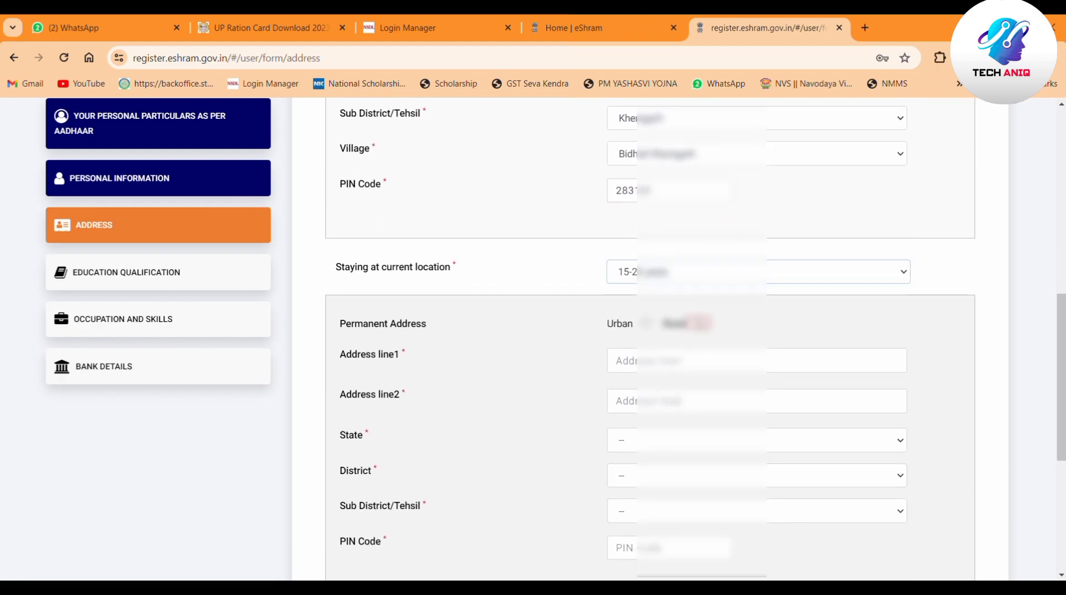
Enter permanent address lines 1 and 2 and choose state Uttar Pradesh
left_click(682, 364)
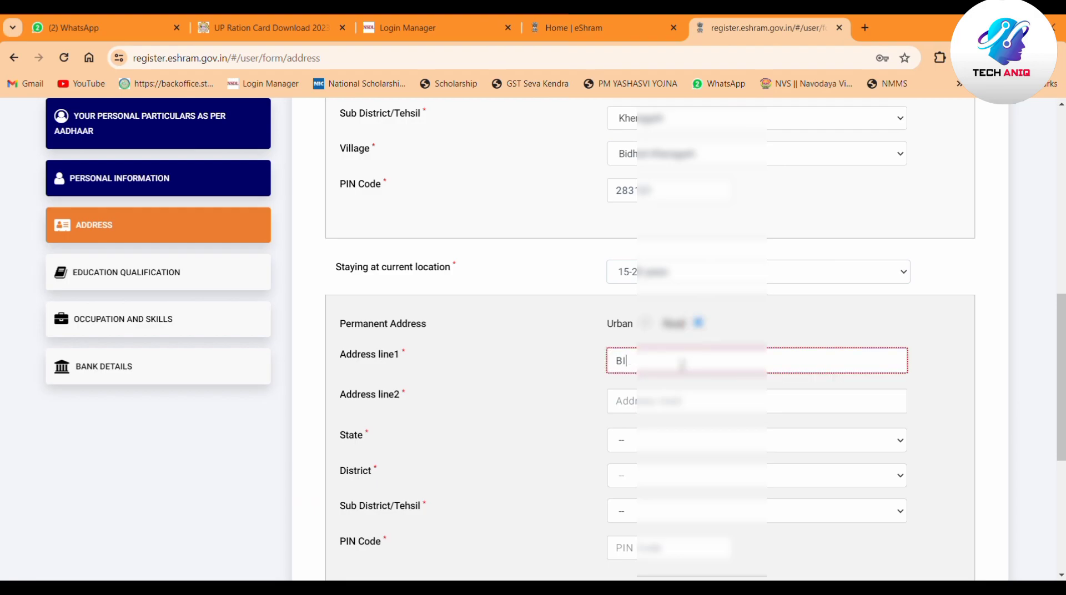
left_click(666, 408)
left_click(664, 447)
key("u")
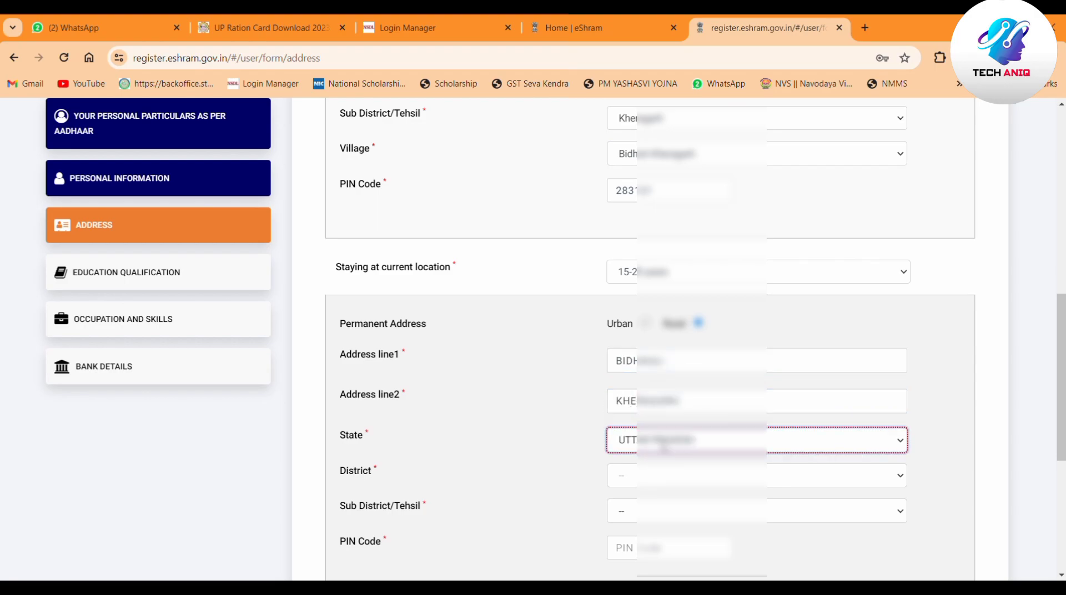
Choose permanent district Agra, the sub district/tehsil and village, and start the PIN code
left_click(656, 474)
key("a")
left_click(657, 510)
key("k")
left_click(662, 549)
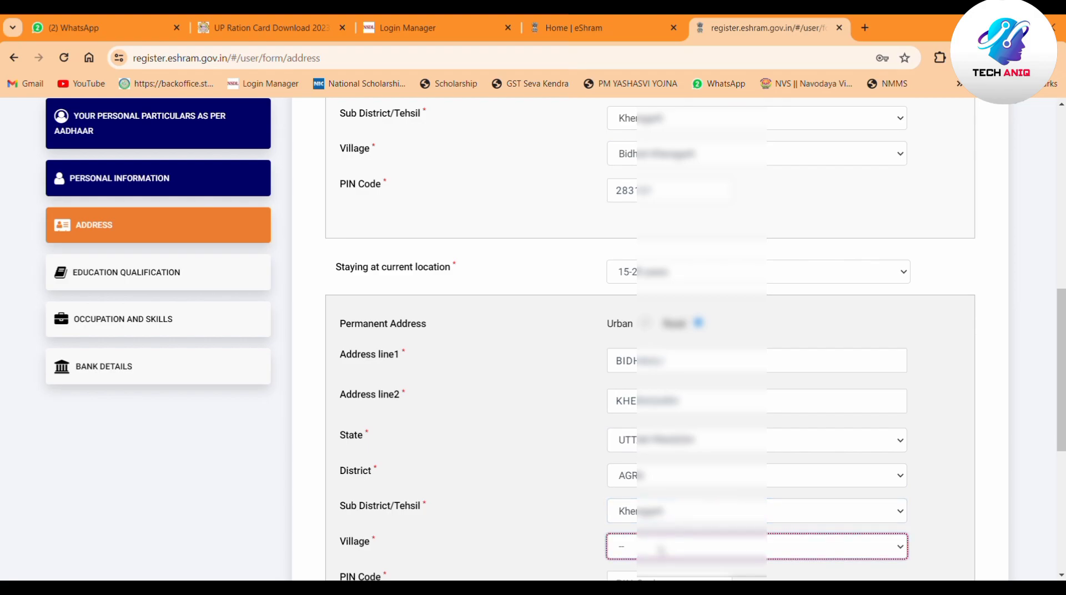
type("bid")
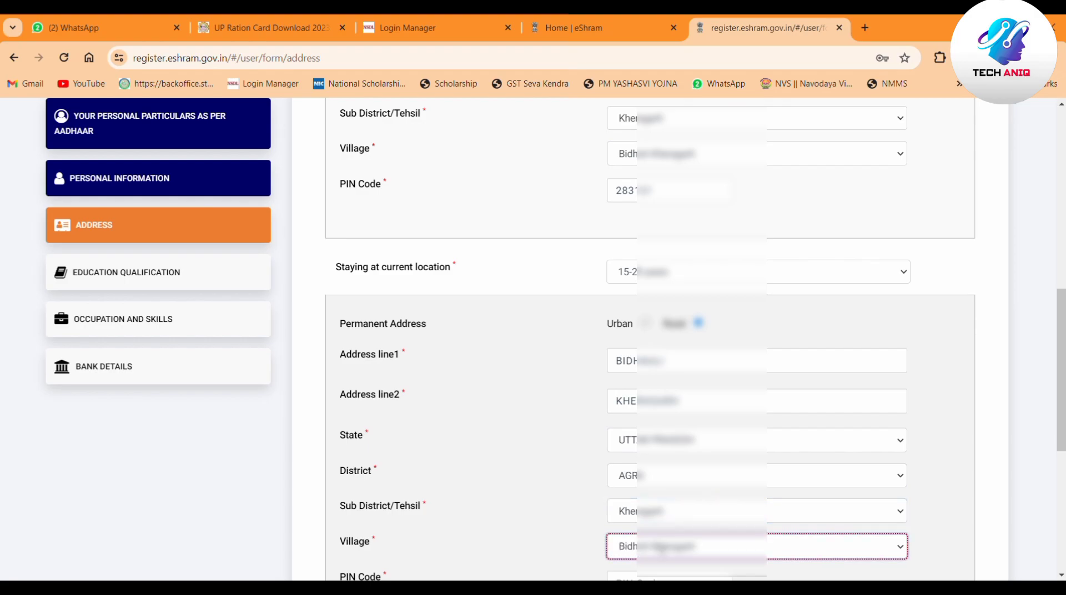
key("Down")
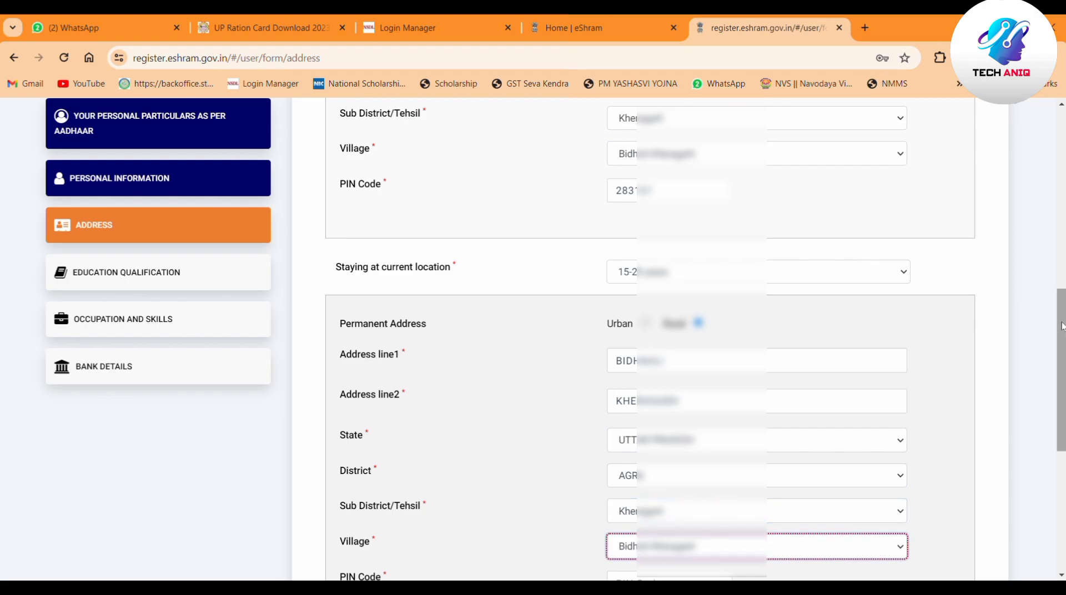
scroll(695, 341, "down", 4)
left_click(680, 354)
Finish the PIN code, save the address, and choose Primary education with 10000 & Below income
type("283119")
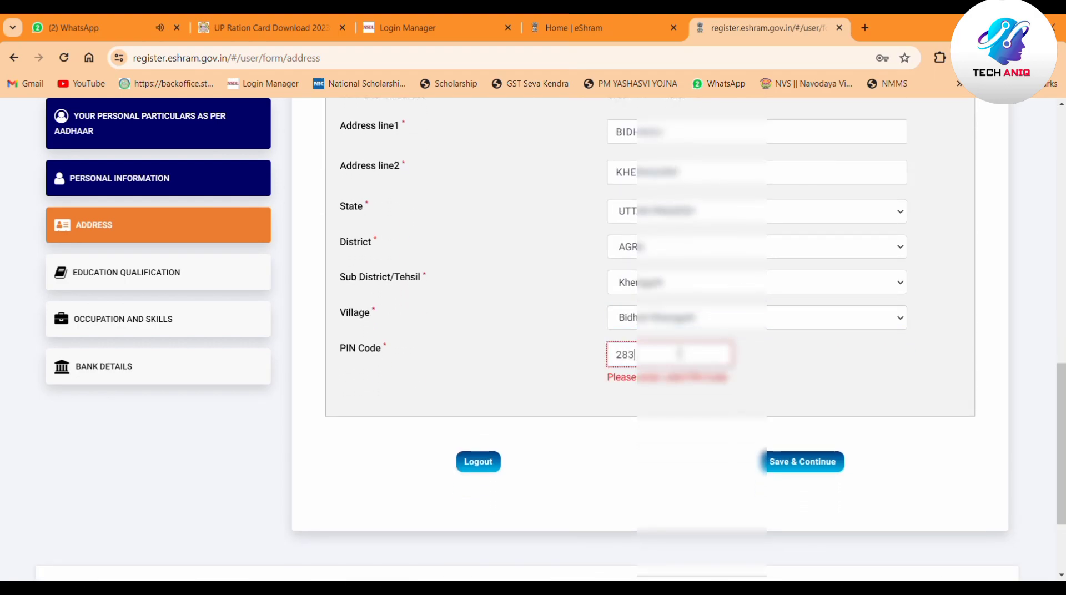
left_click(798, 459)
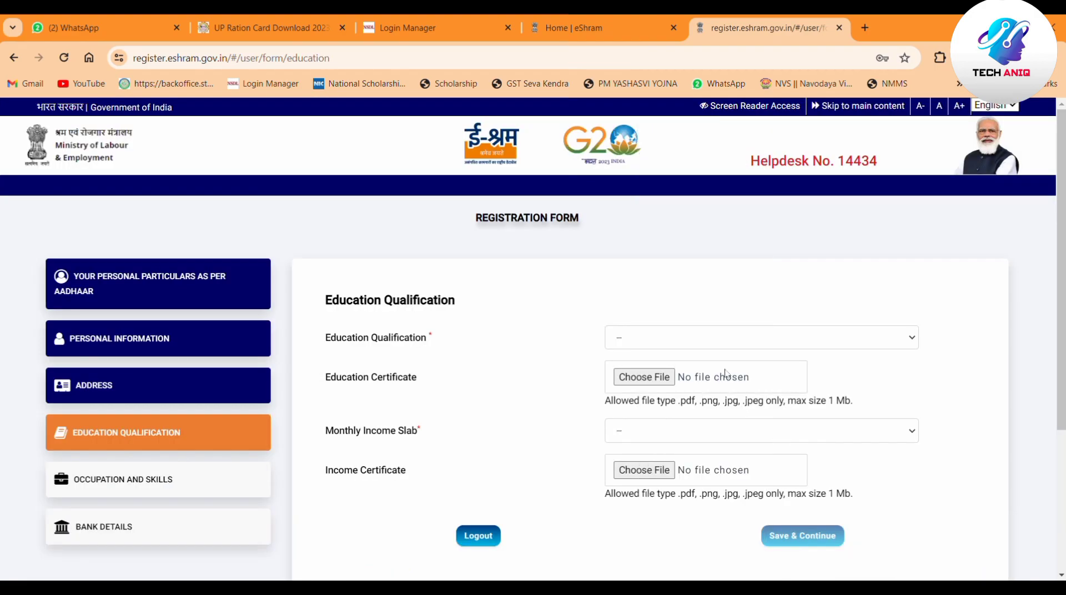
left_click(680, 338)
left_click(661, 410)
left_click(661, 434)
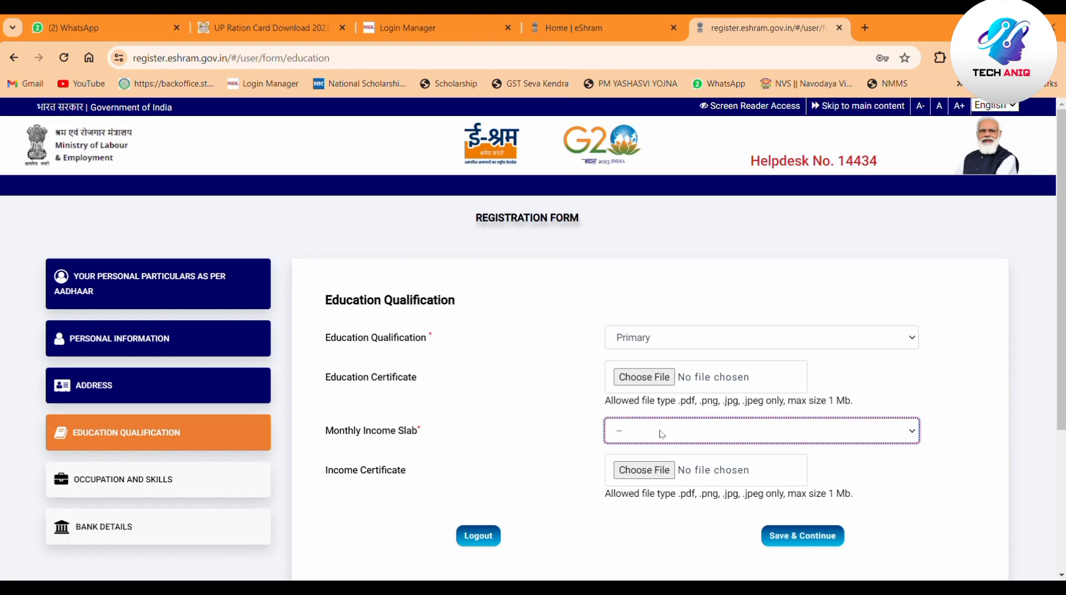
left_click(657, 469)
left_click(782, 545)
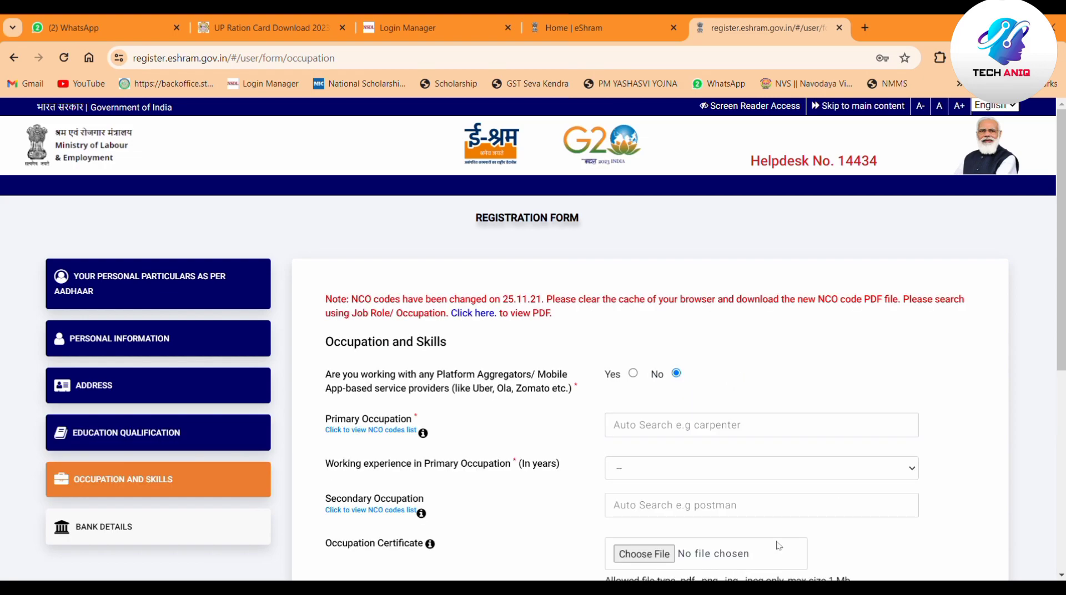
Set primary occupation Helper/ Worker with 5 years working experience
scroll(805, 444, "down", 2)
left_click(841, 338)
type("HELP")
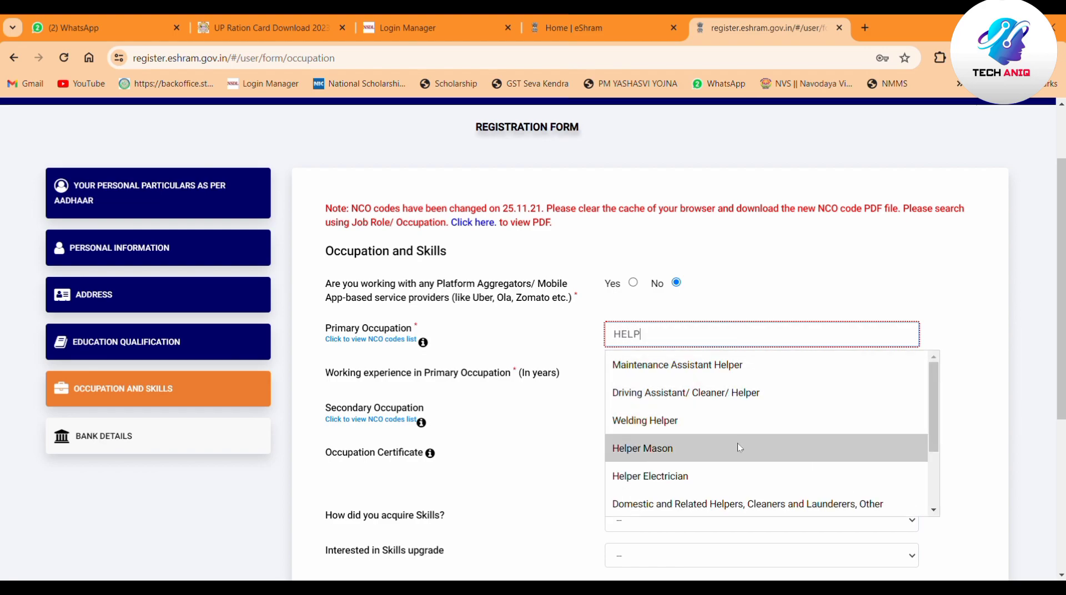
left_click_drag(935, 452, 939, 502)
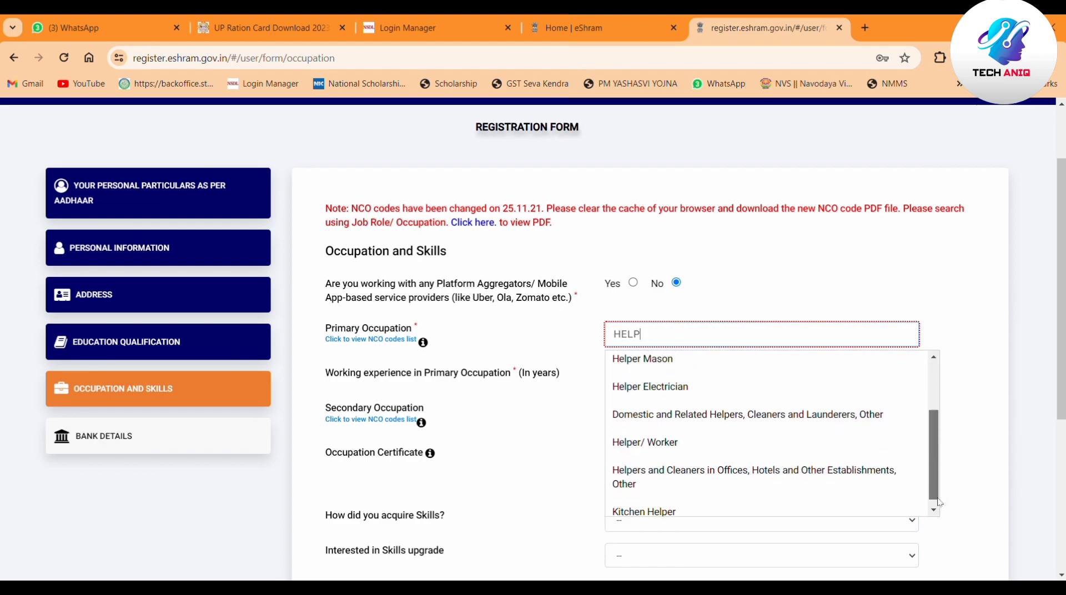
left_click(720, 444)
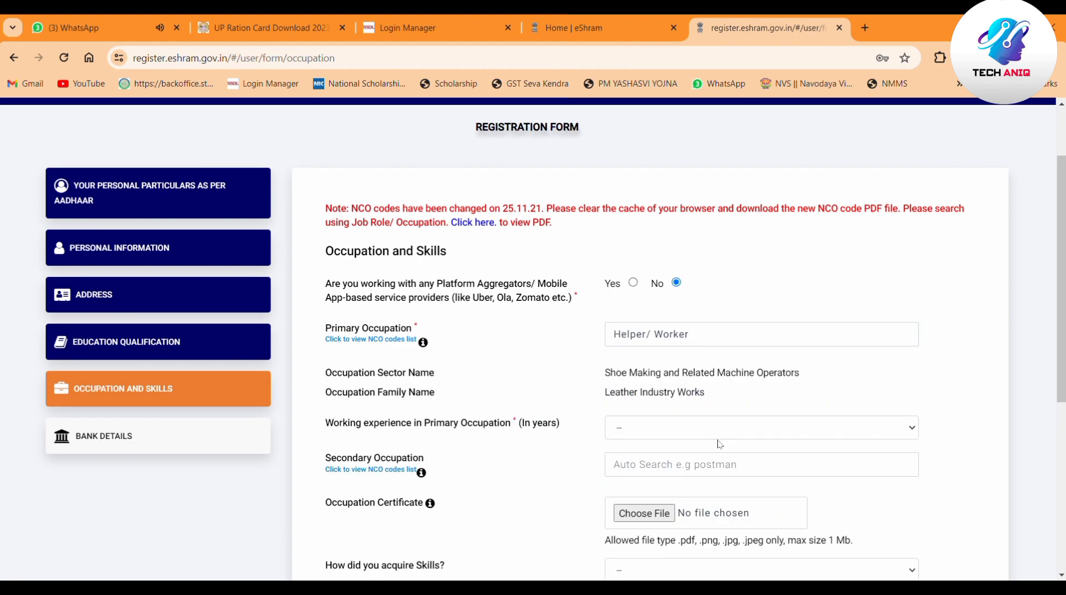
left_click(691, 439)
left_click(659, 531)
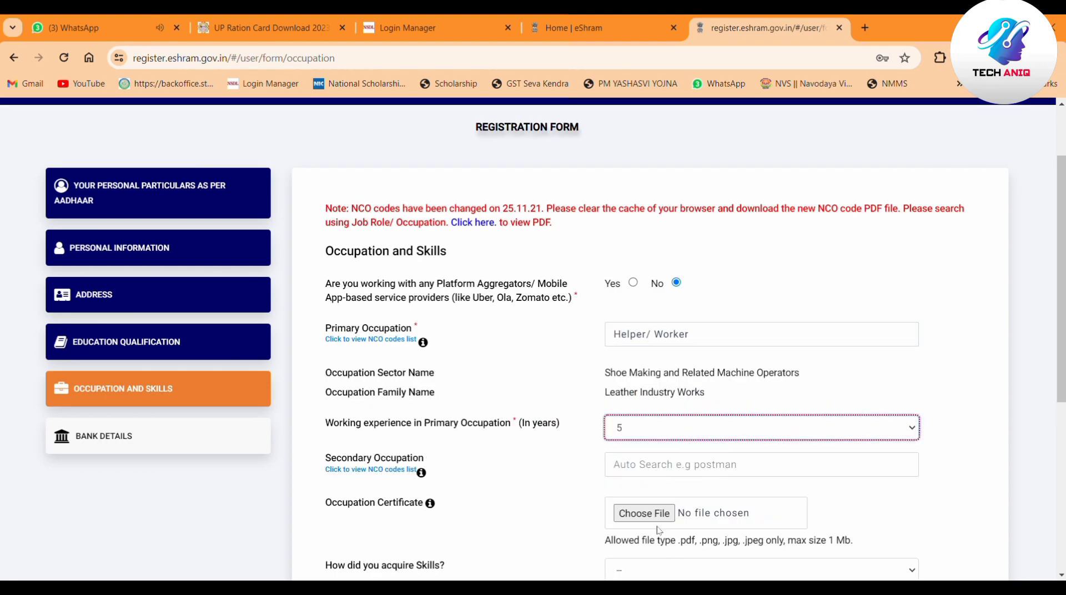
Set secondary occupation to Caretaker - House Keeper (Domestic)
left_click(670, 469)
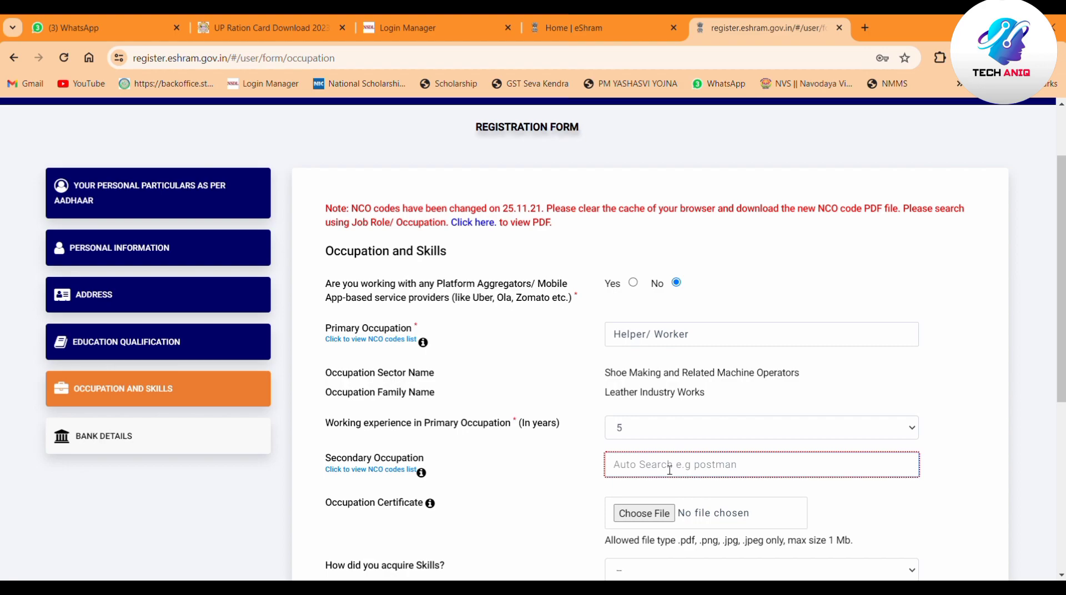
type("HELP")
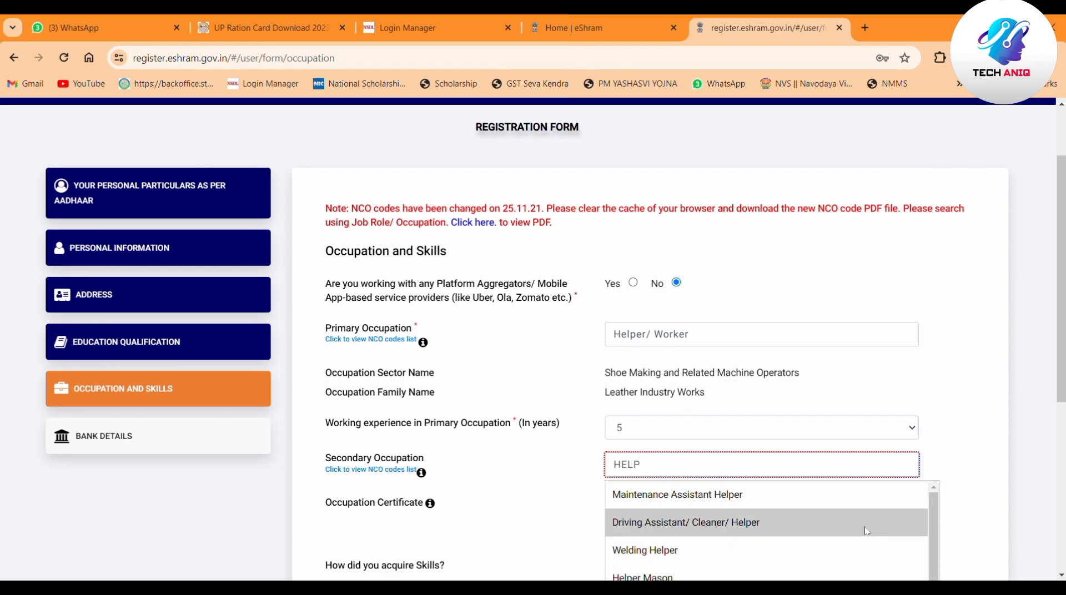
left_click_drag(933, 522, 932, 578)
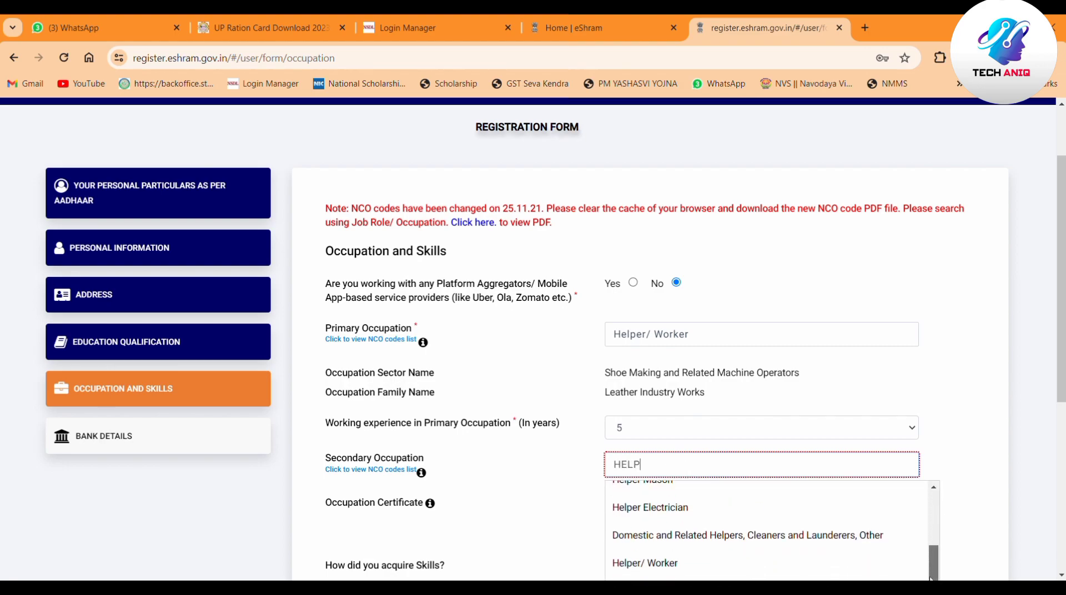
scroll(766, 533, "up", 5)
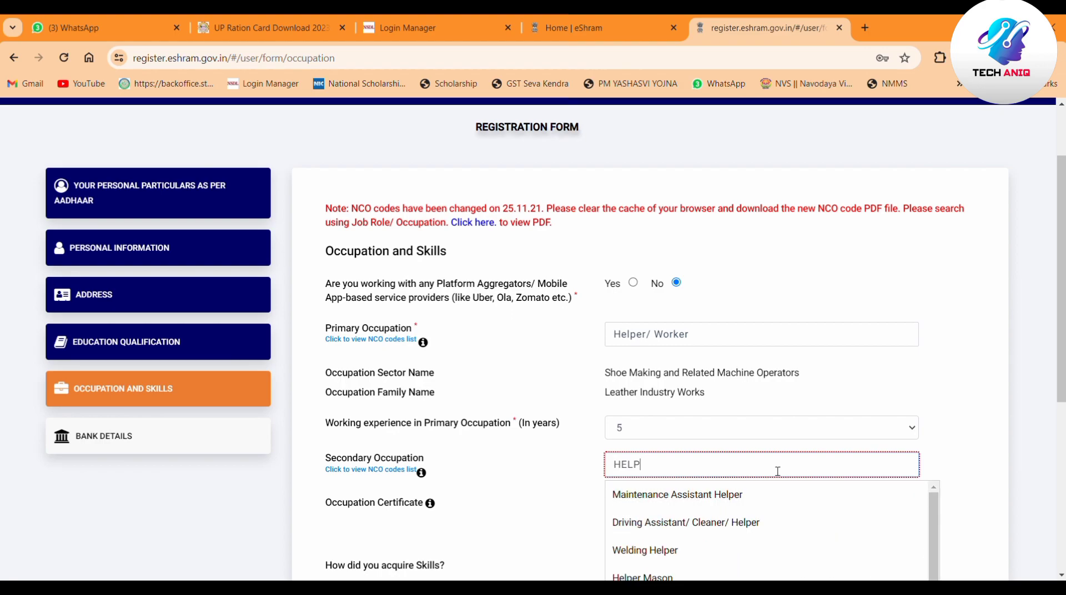
key("BackSpace")
key("BackSpace")
key("BackSpace")
type("HOU")
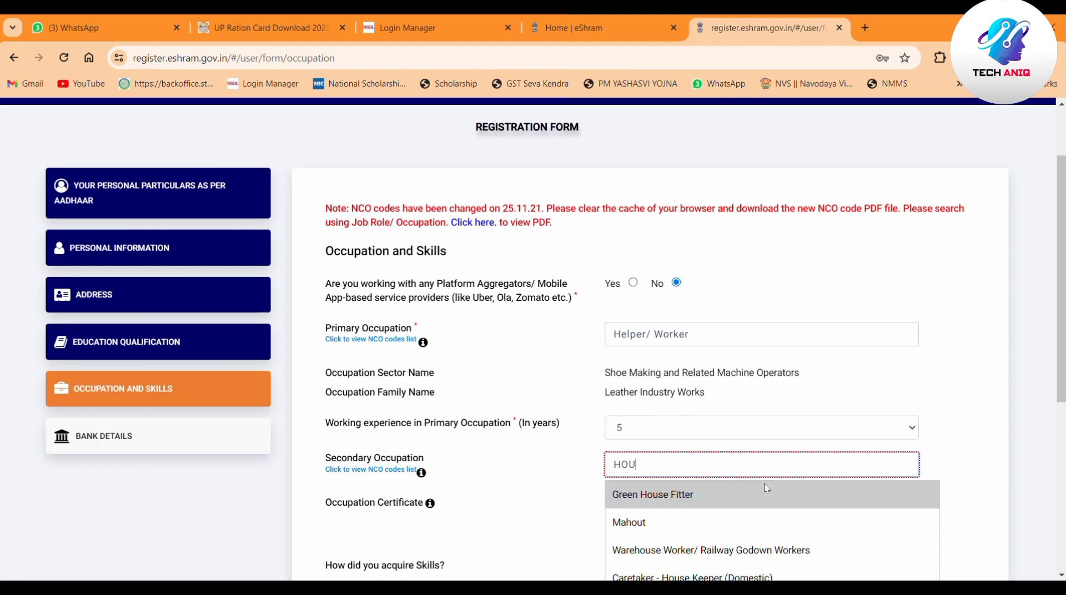
scroll(772, 406, "down", 5)
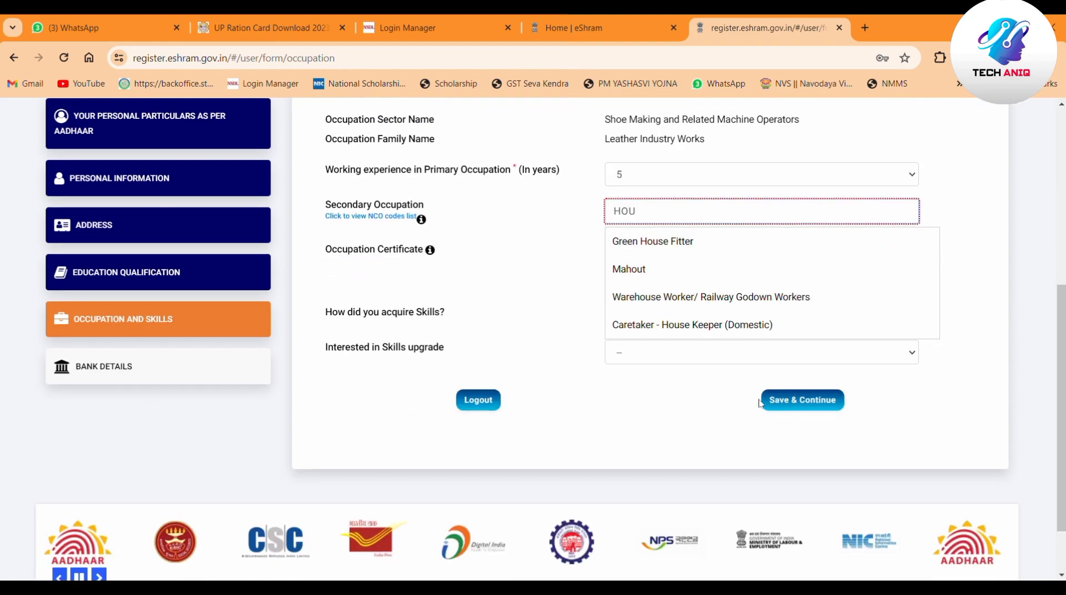
left_click(710, 326)
Choose no vocational training, sub skills Other with 'LEWOR', and save occupation details
left_click(752, 379)
left_click(719, 426)
left_click(709, 424)
left_click(662, 492)
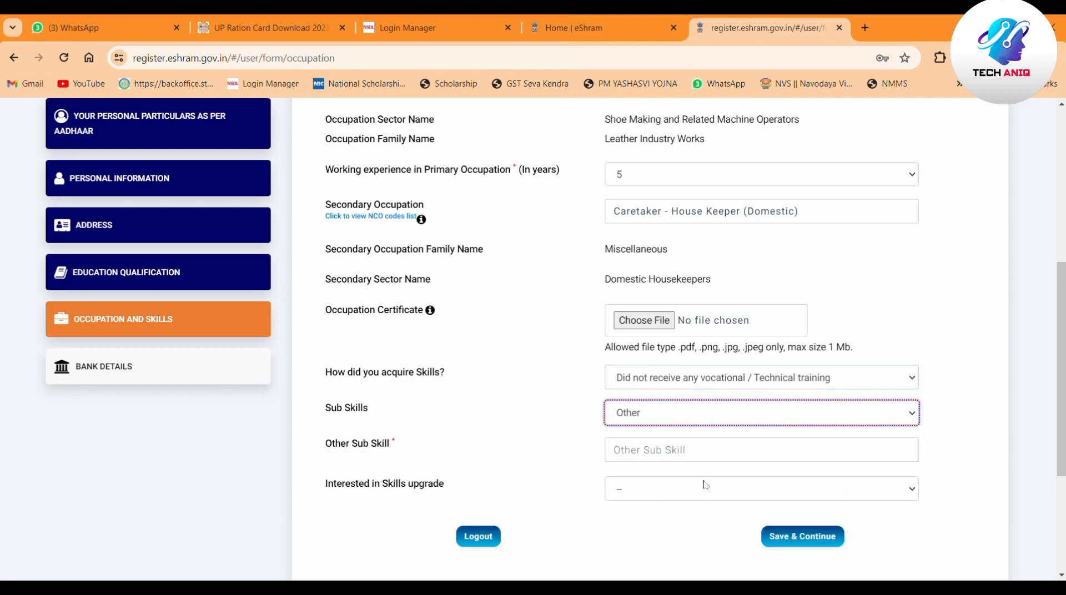
left_click(704, 459)
type("LEWOR")
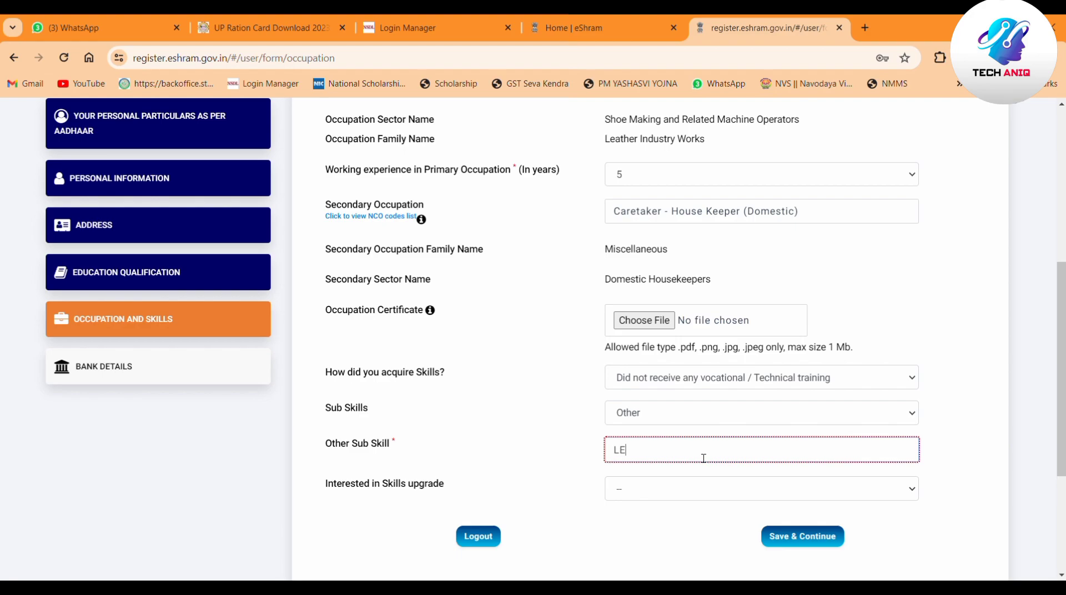
left_click(795, 536)
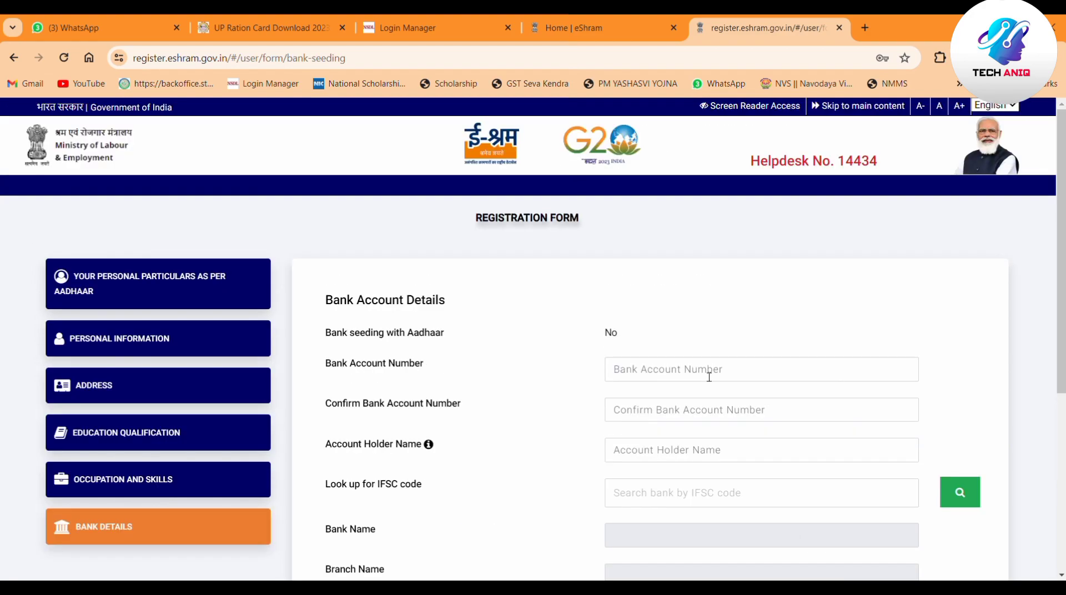
left_click(709, 376)
Enter the bank account number and re-enter it to confirm
type("12")
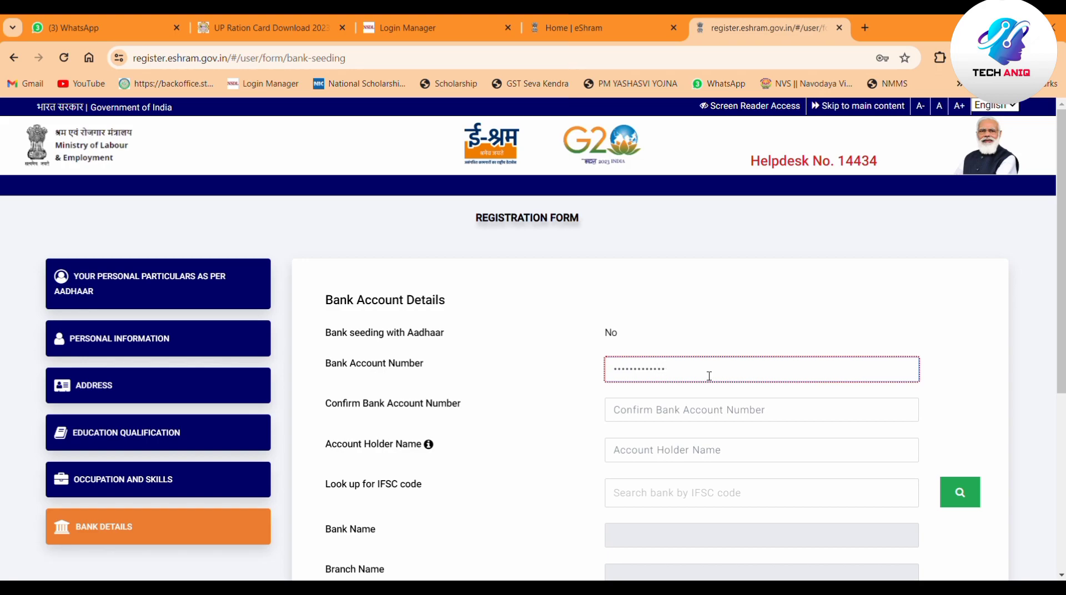
left_click(737, 419)
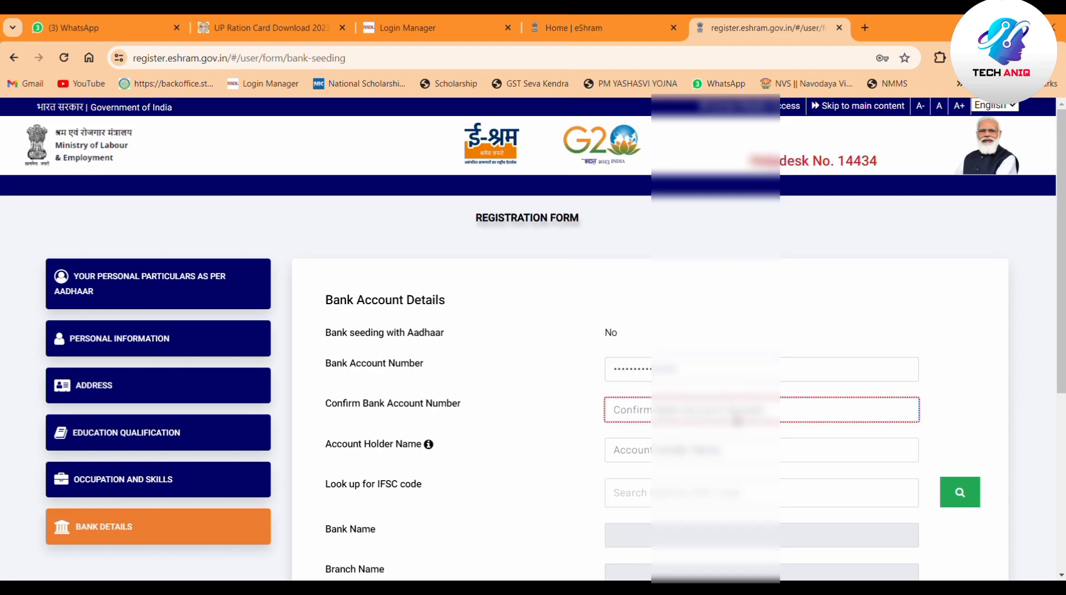
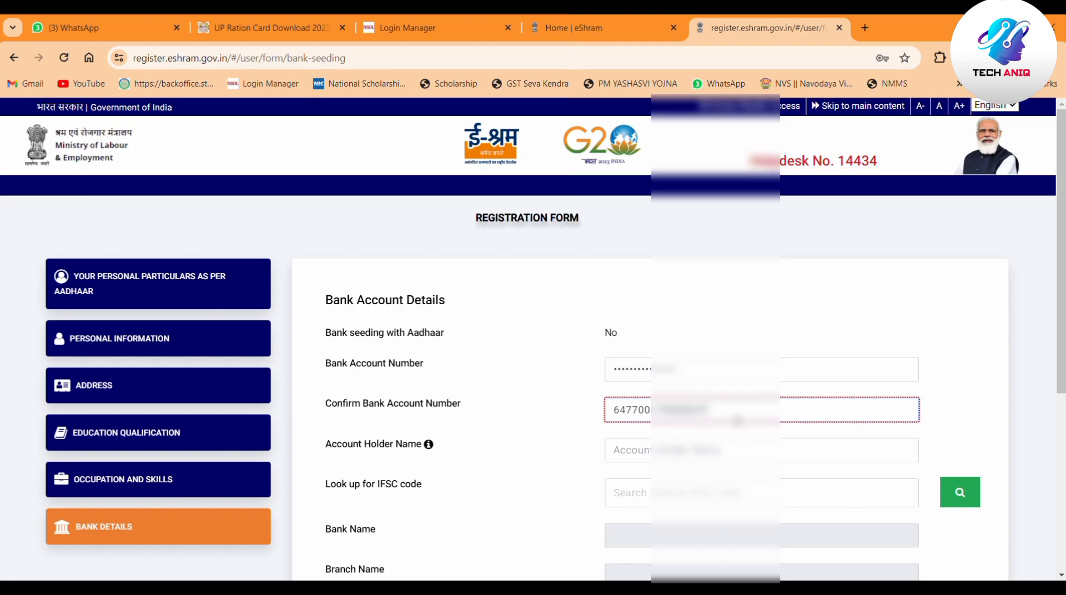
Enter the account holder's name and IFSC code, fetching the bank and branch
left_click(743, 458)
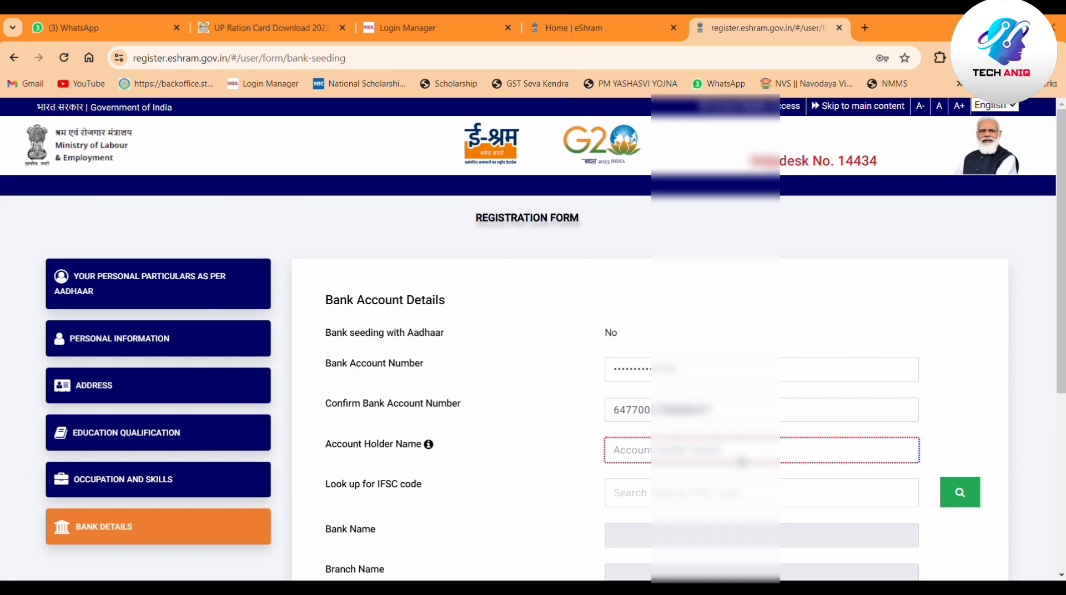
type("NEHA")
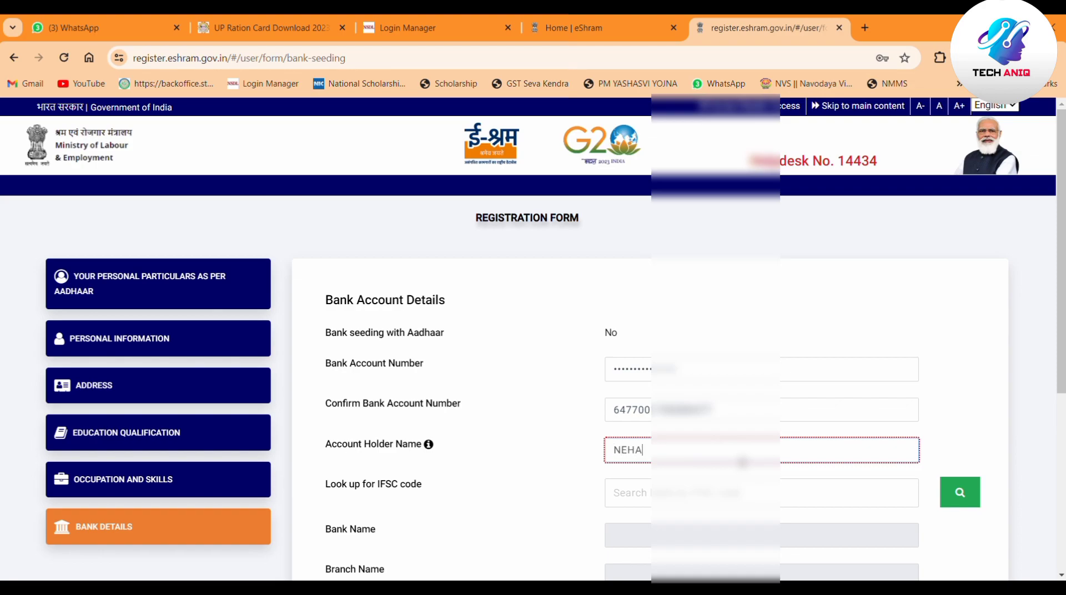
left_click(757, 497)
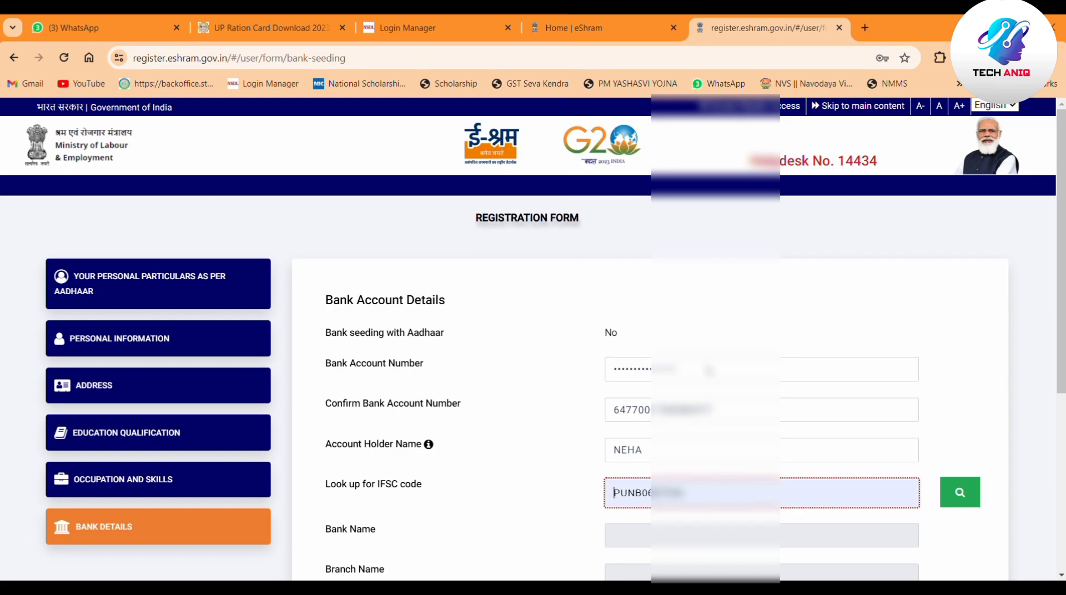
left_click(740, 379)
left_click(952, 502)
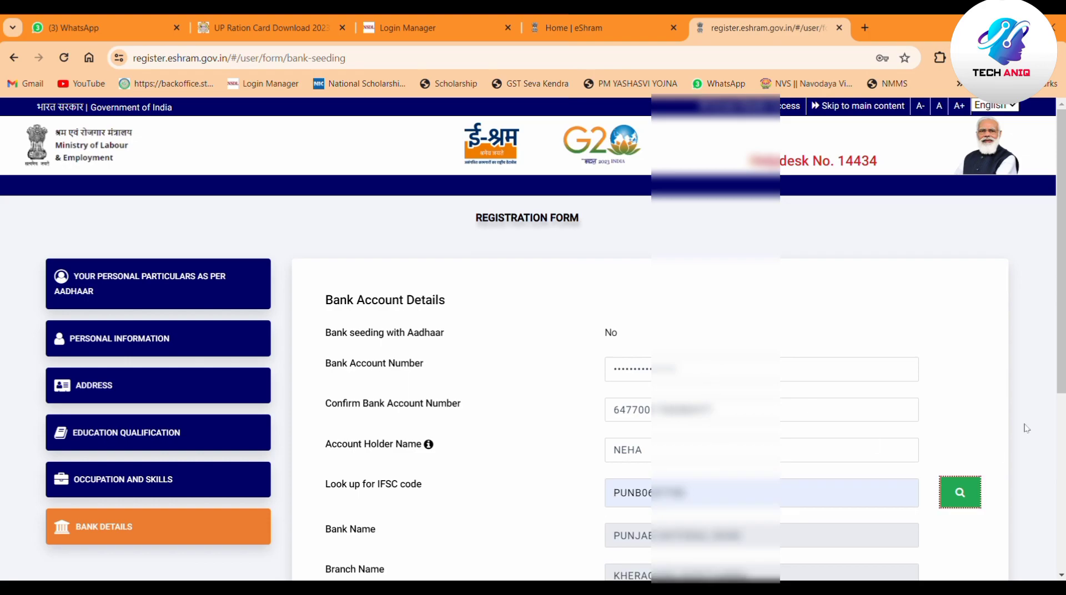
scroll(1064, 380, "down", 4)
Save the bank details and review the Preview/Self Declaration page
left_click(823, 411)
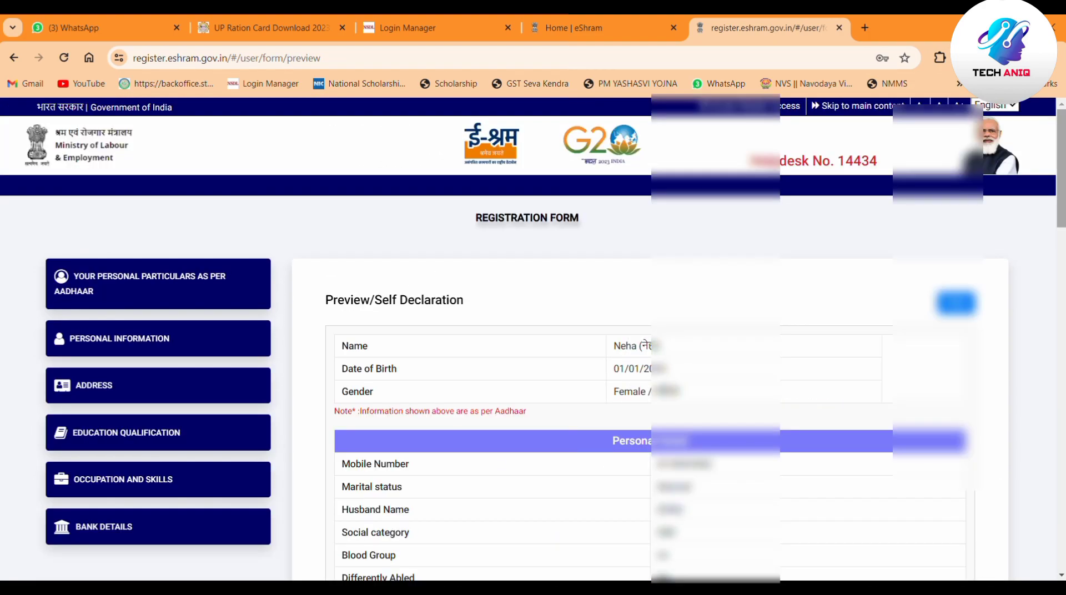
scroll(1062, 239, "down", 1)
scroll(533, 339, "down", 3)
scroll(1056, 249, "down", 1)
scroll(1057, 250, "up", 3)
Accept the 'I undertake that...' declaration and submit the registration
left_click_drag(1057, 250, 1036, 482)
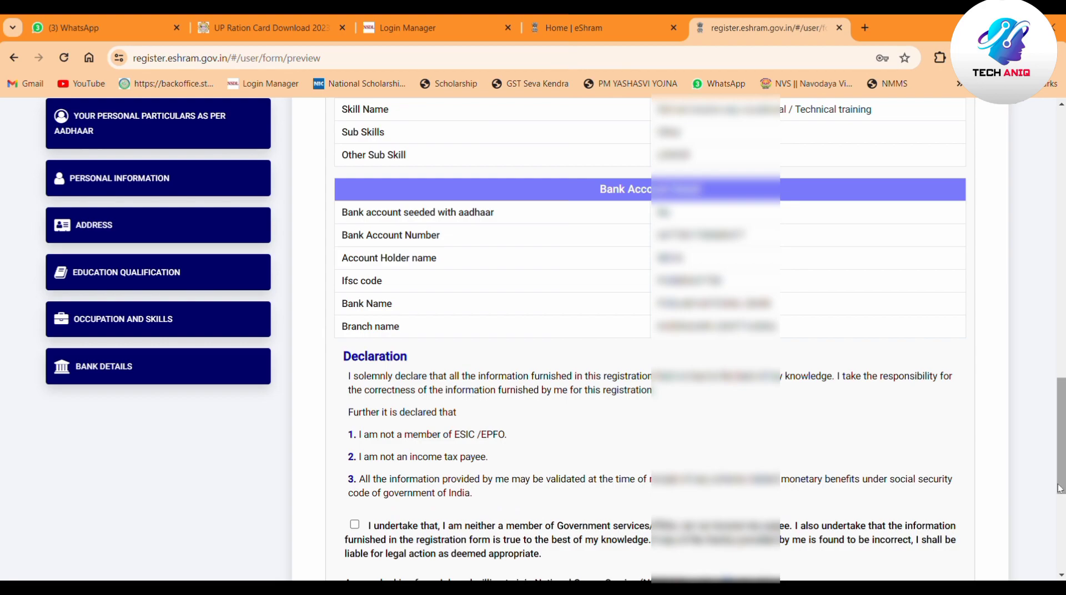
left_click(1056, 528)
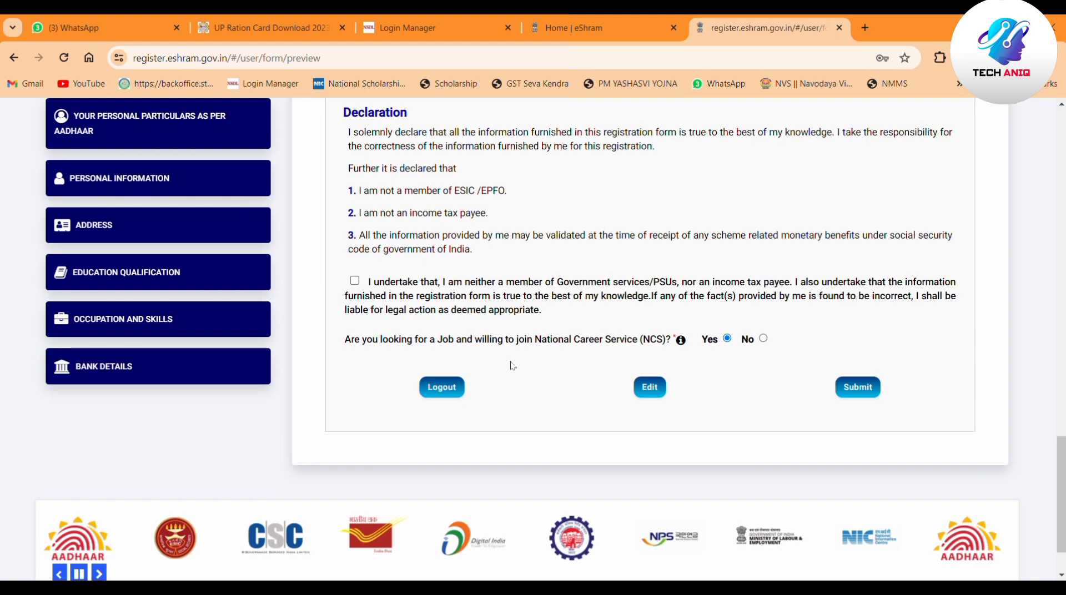
left_click(355, 281)
left_click(855, 387)
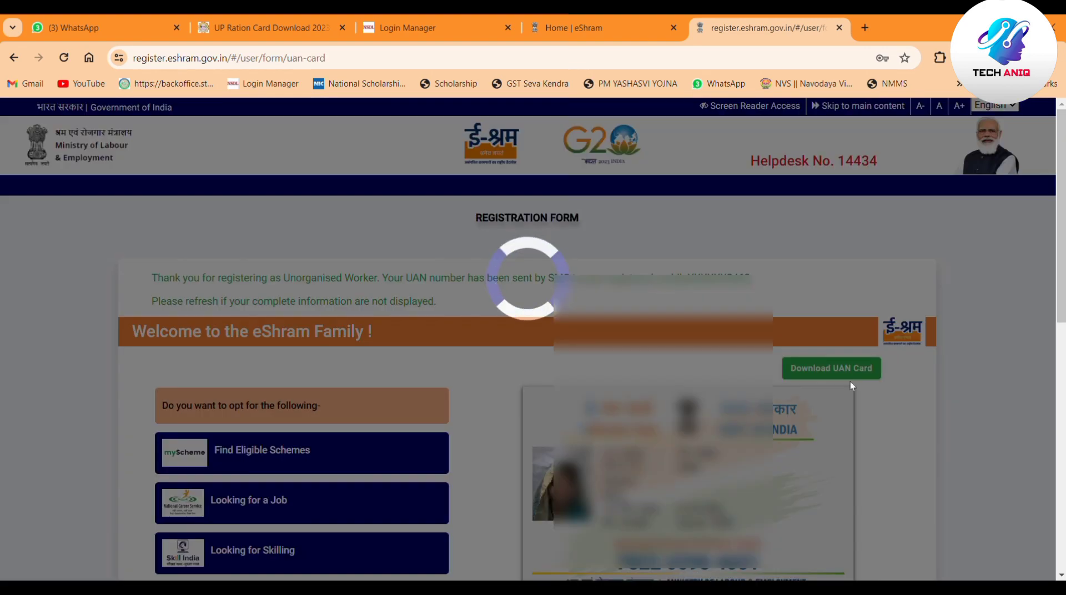